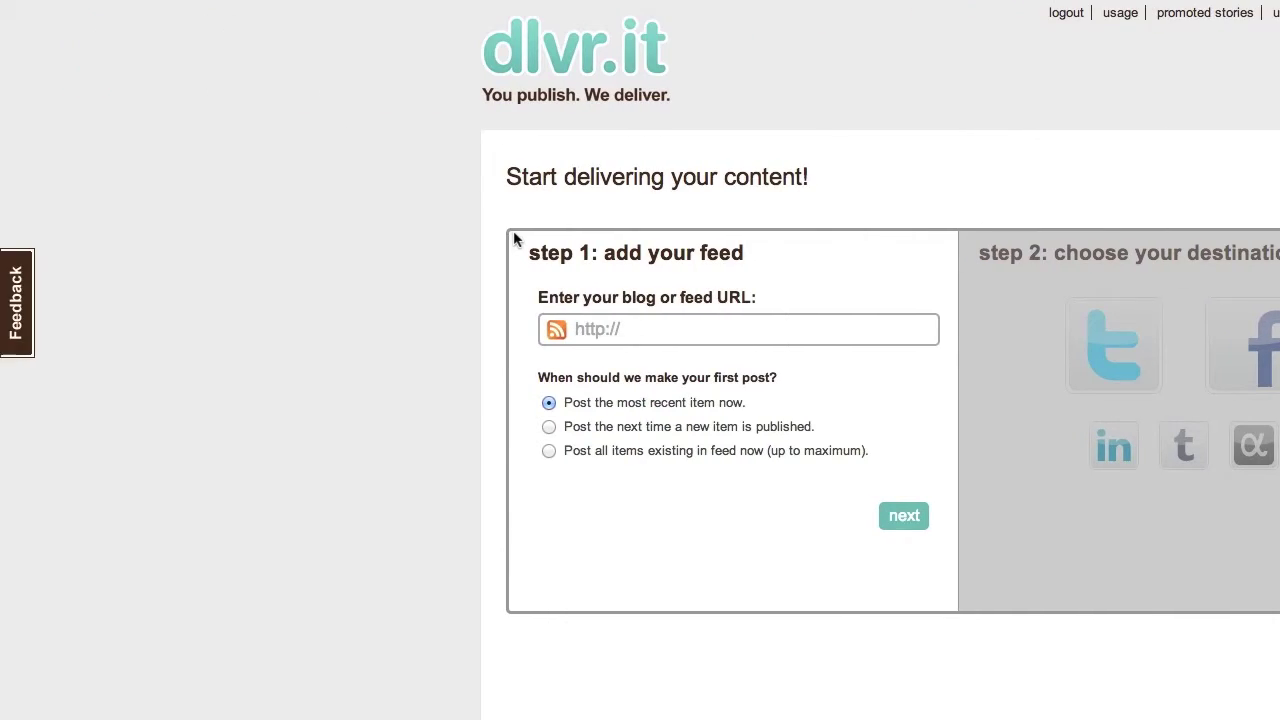
left_click(641, 335)
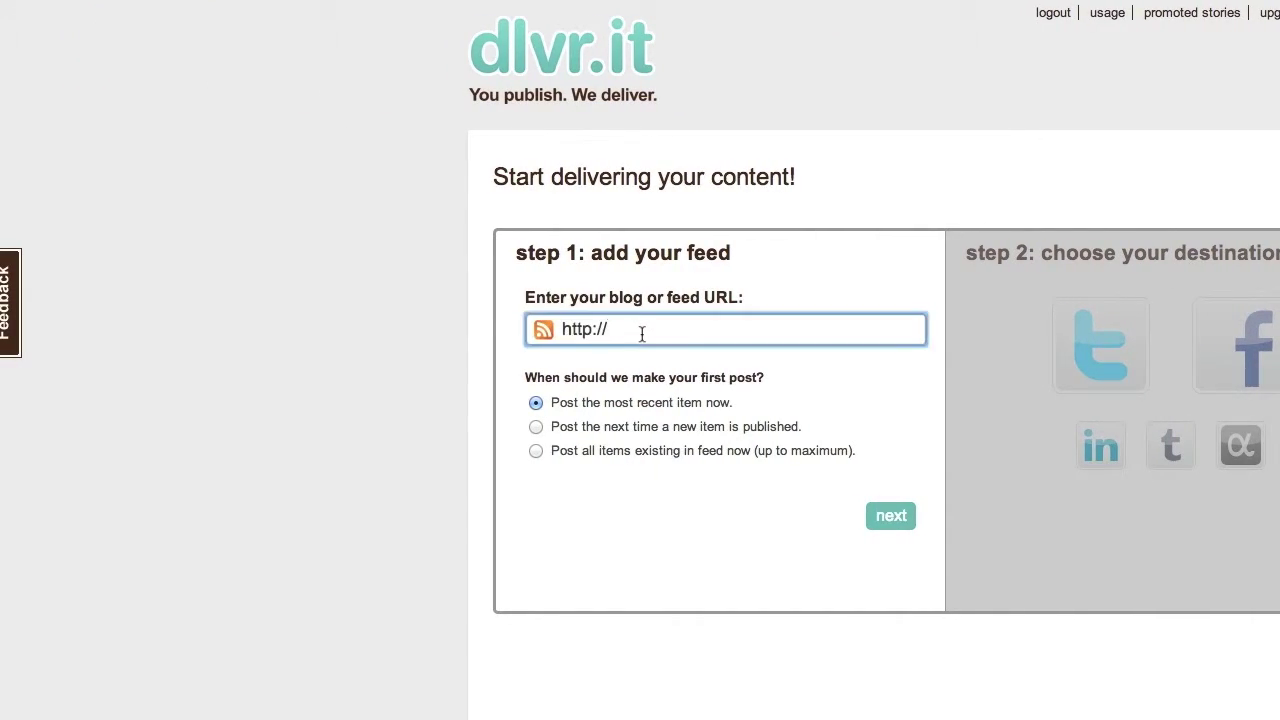
type("welchwrite.com/cip")
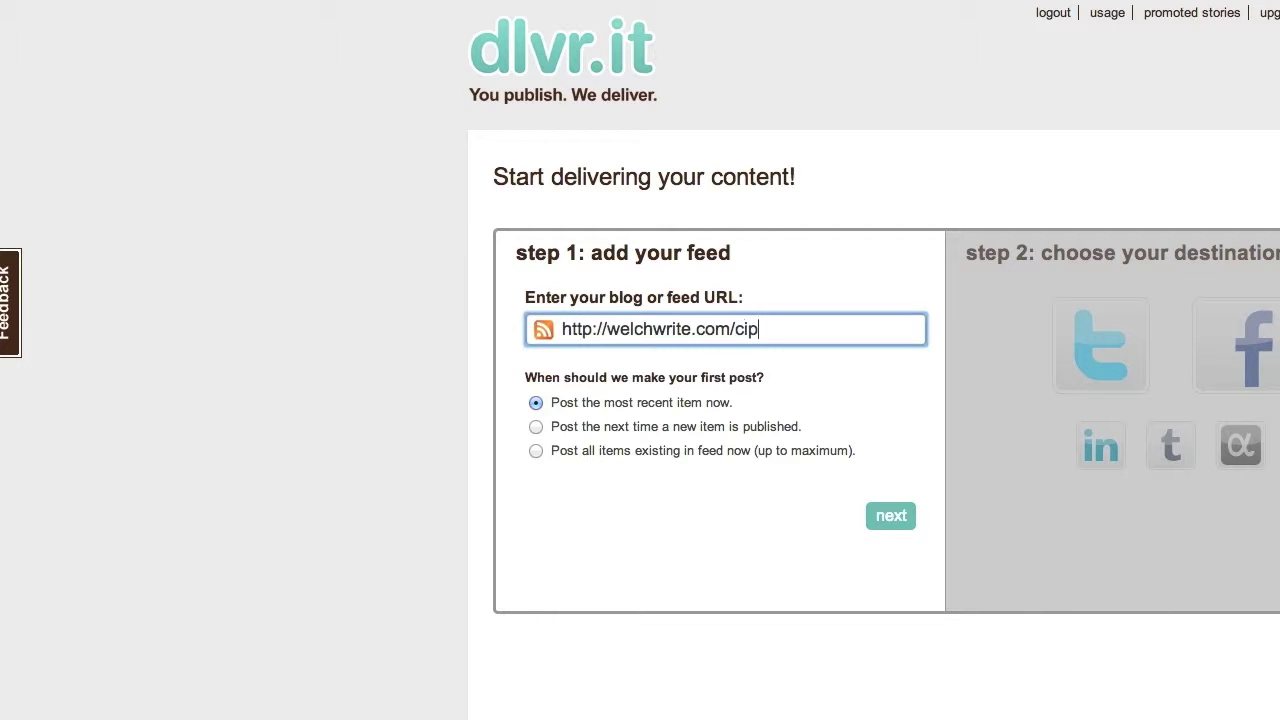
type("/feed/")
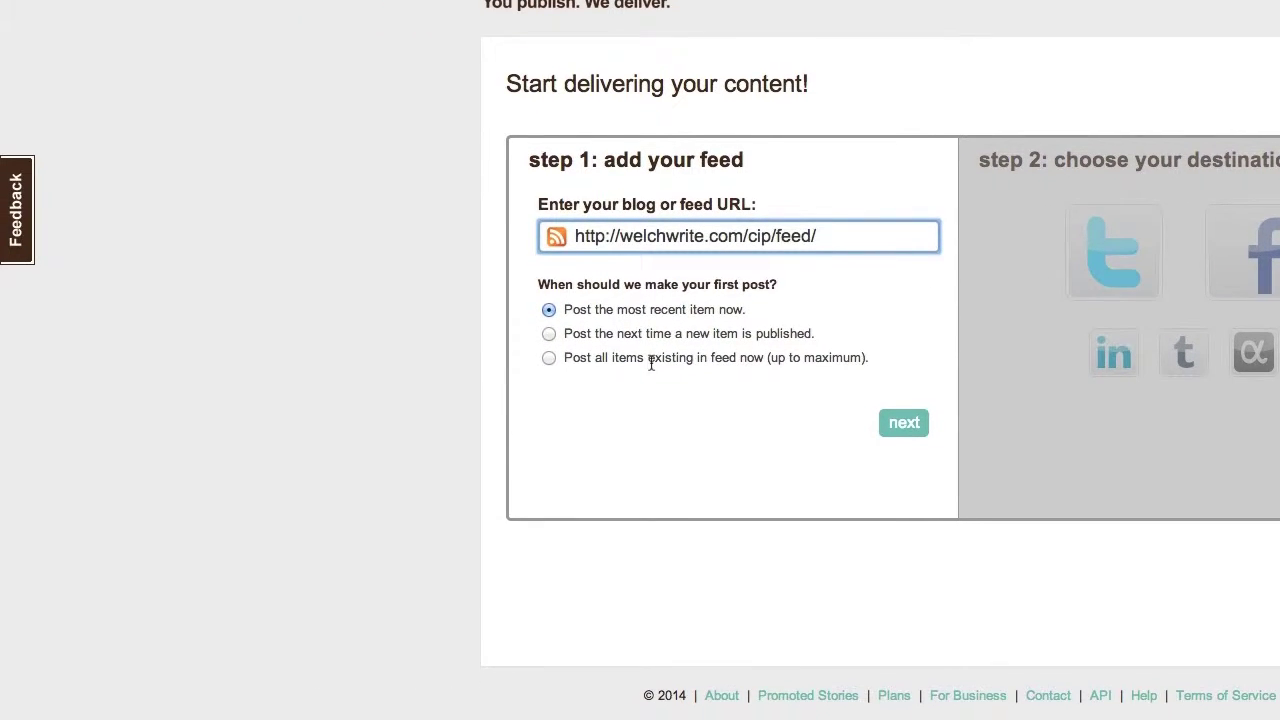
left_click(548, 351)
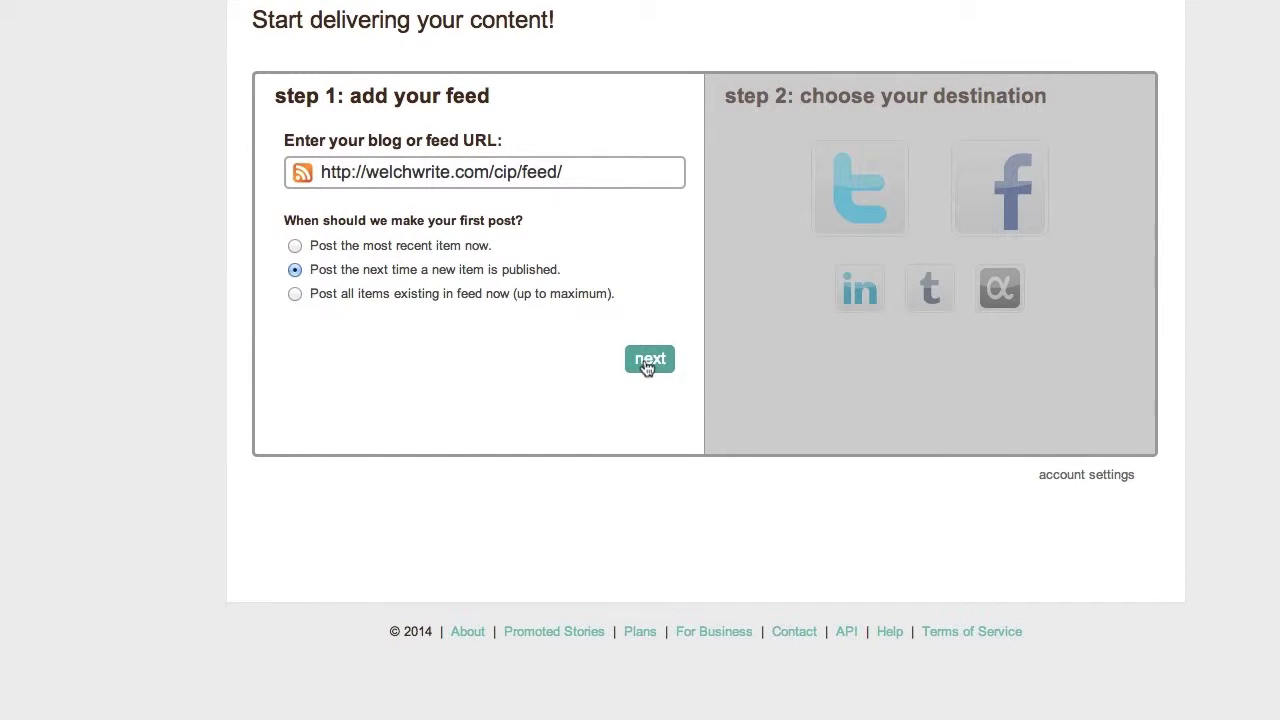
left_click(640, 364)
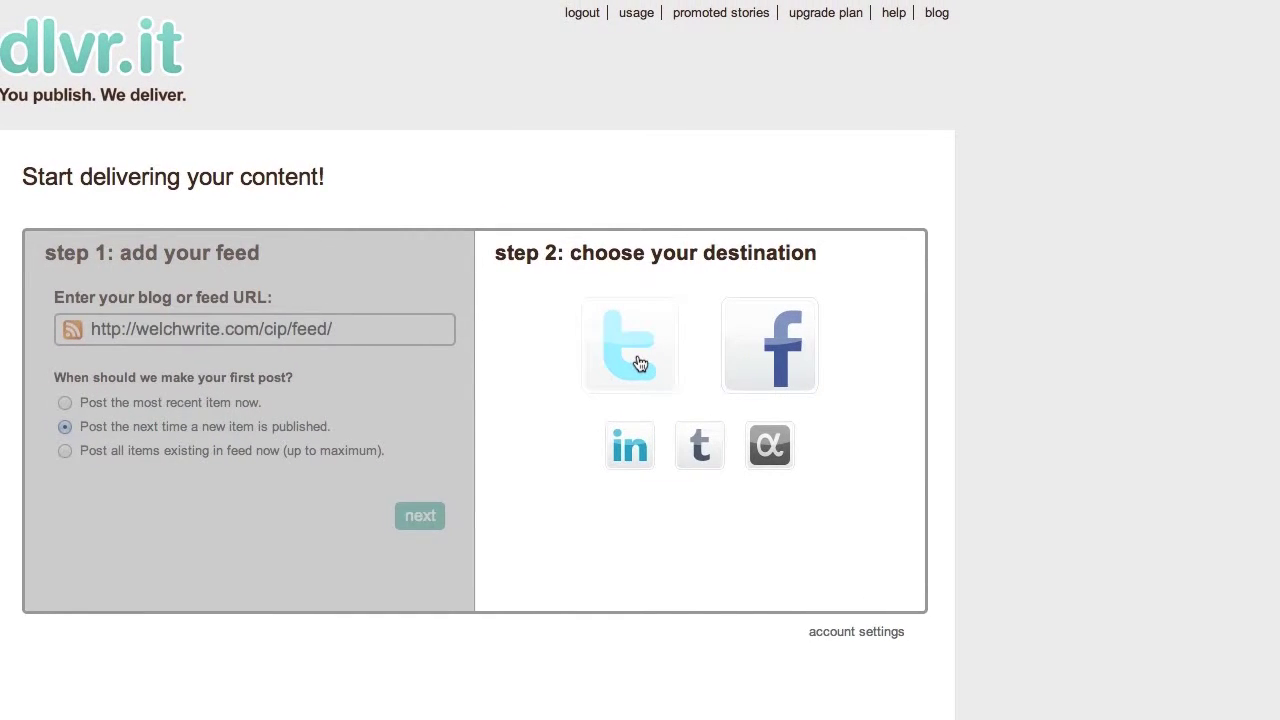
Connect Twitter as the destination, authorize dlvr.it with the account's username and password, and dismiss the welcome message.
left_click(640, 363)
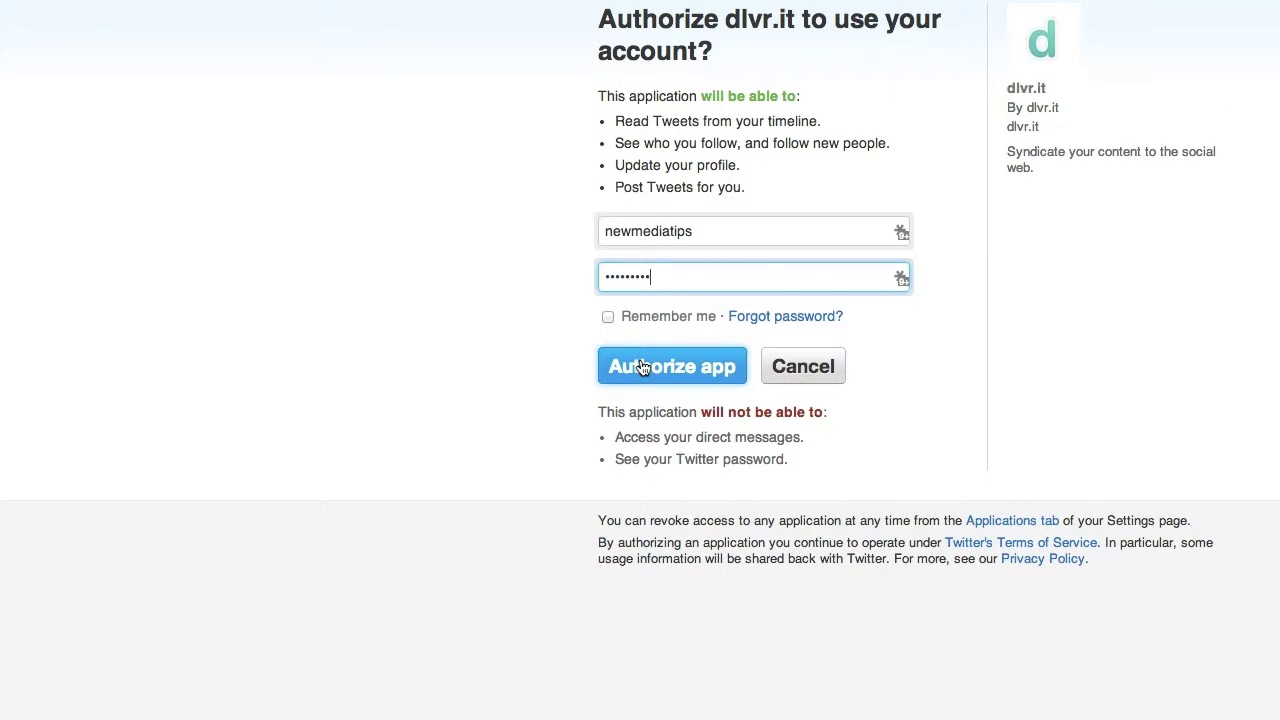
left_click(643, 367)
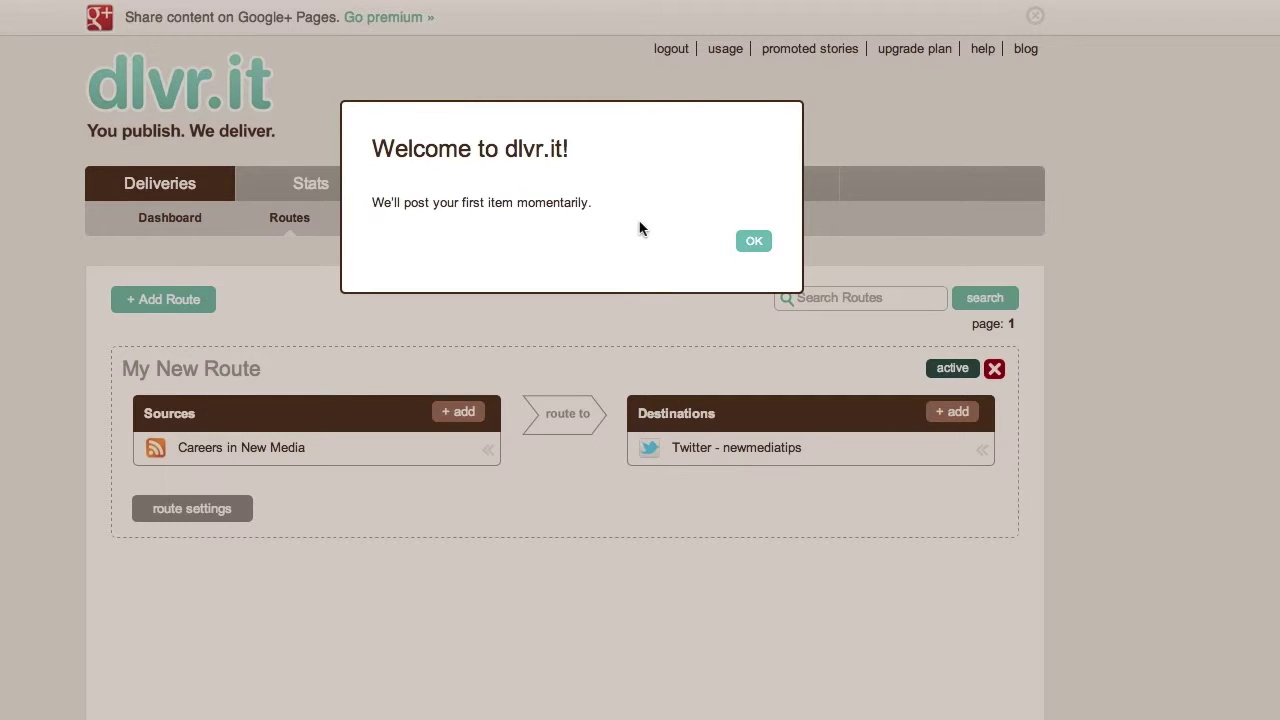
left_click(754, 241)
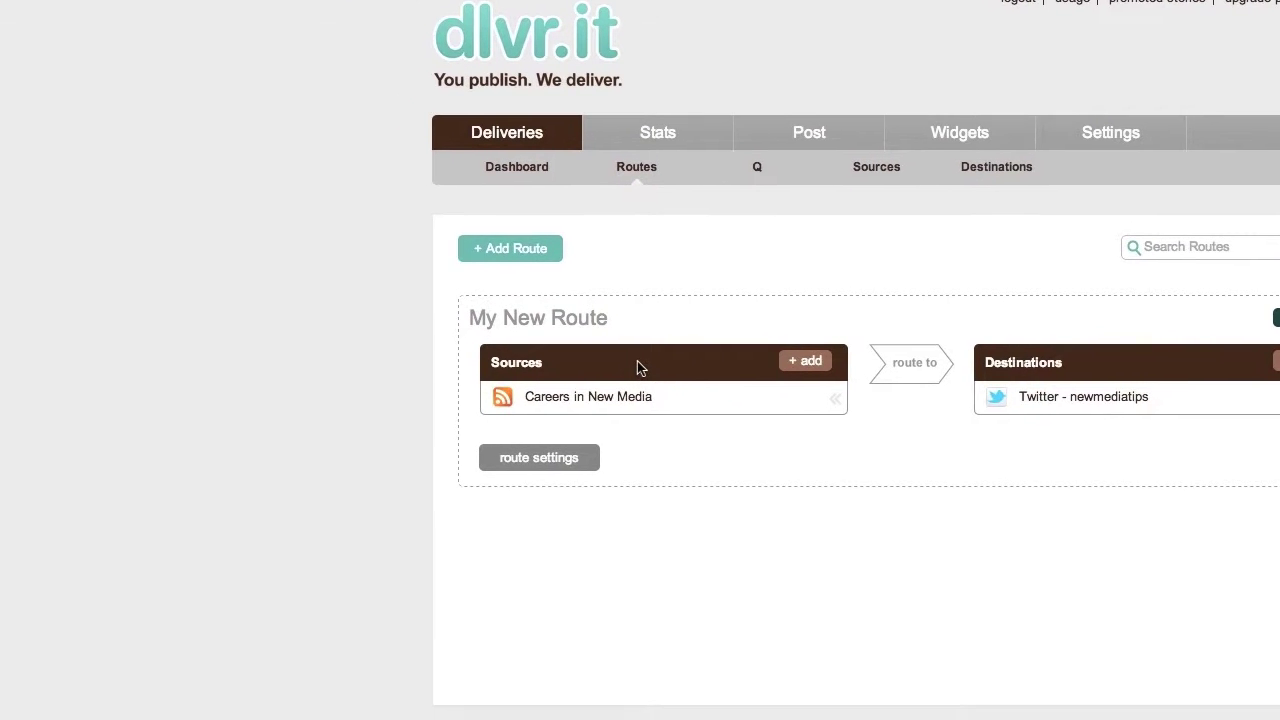
Open the Careers in New Media source for editing and examine its feed update period and trickle options.
mouse_move(728, 397)
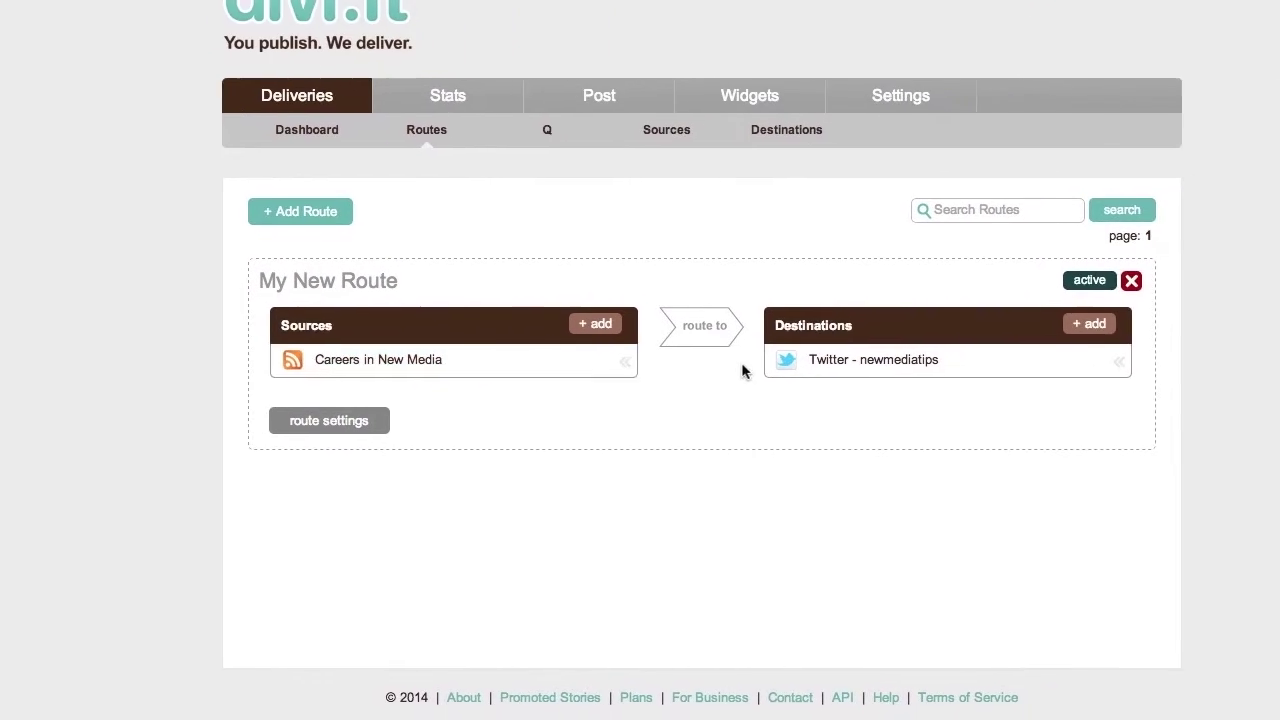
mouse_move(455, 370)
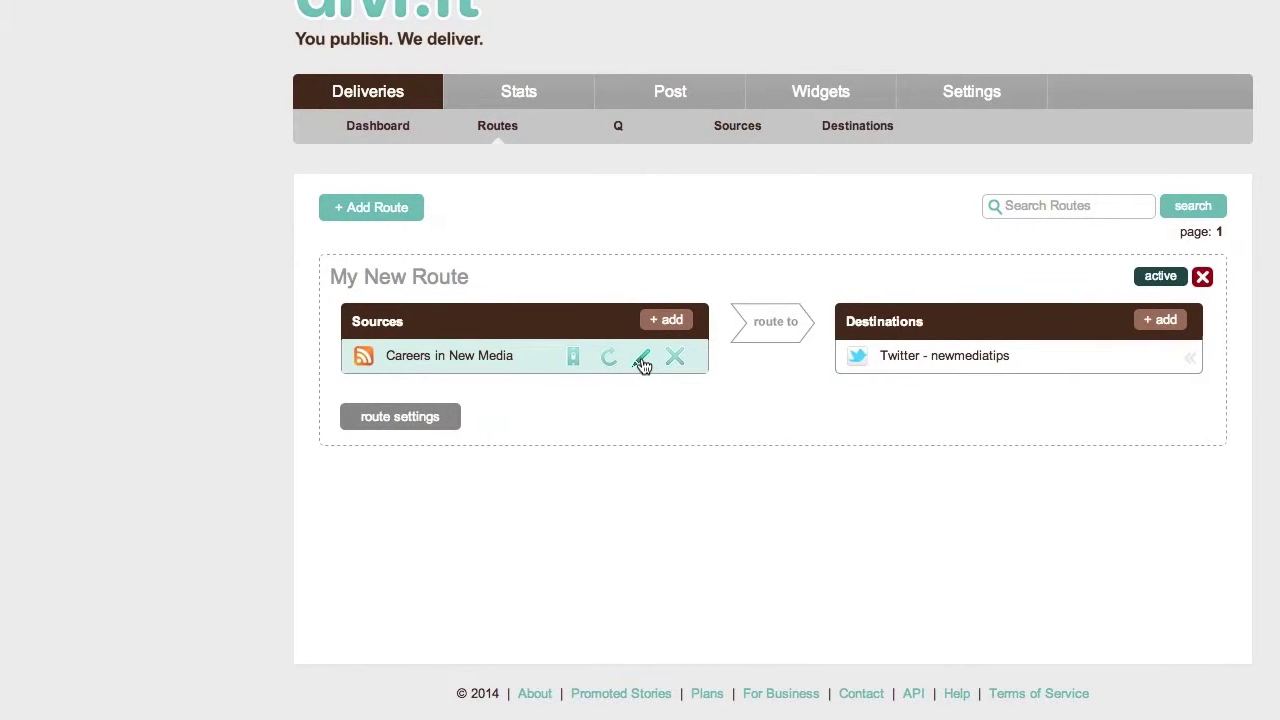
left_click(641, 360)
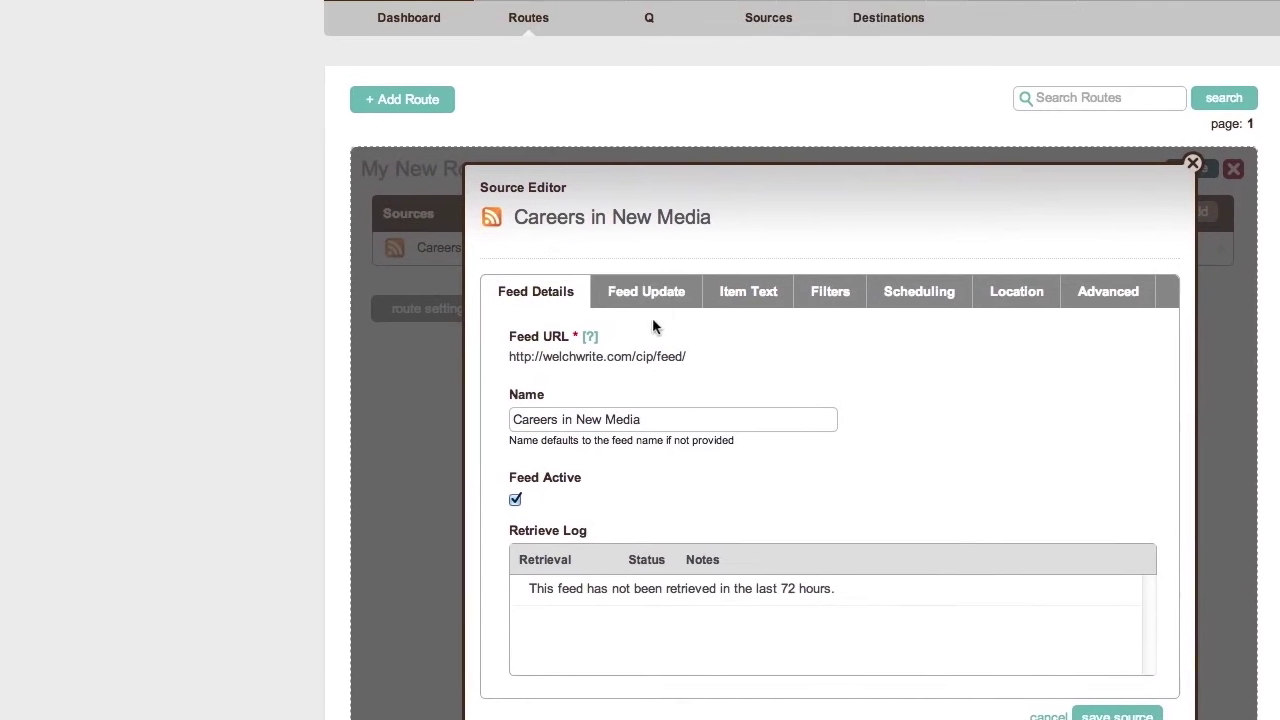
left_click(614, 135)
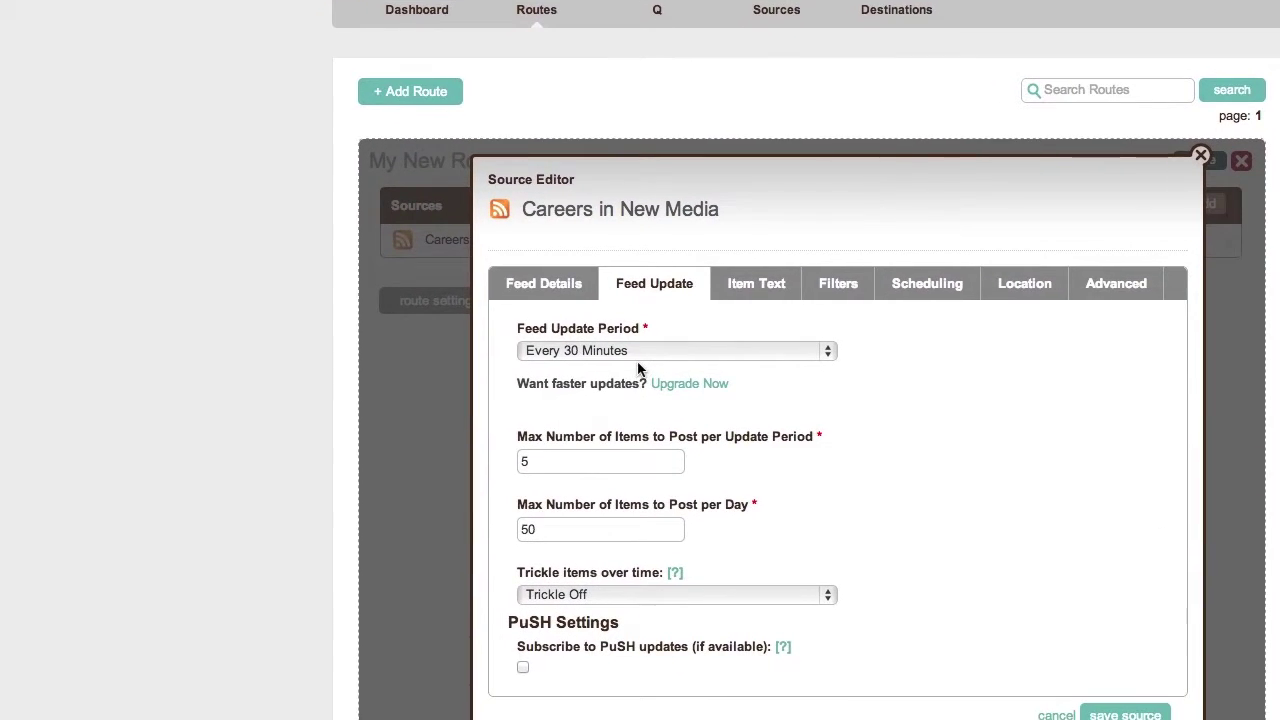
left_click(672, 363)
left_click(925, 374)
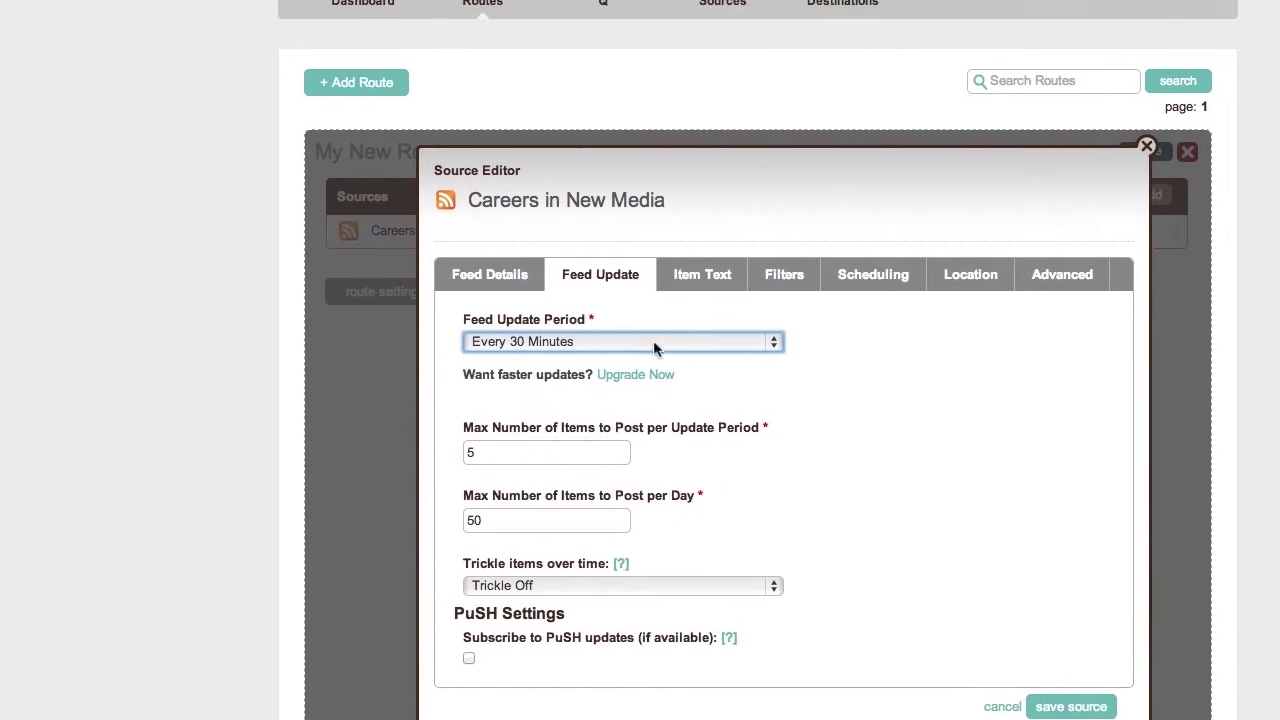
left_click(455, 360)
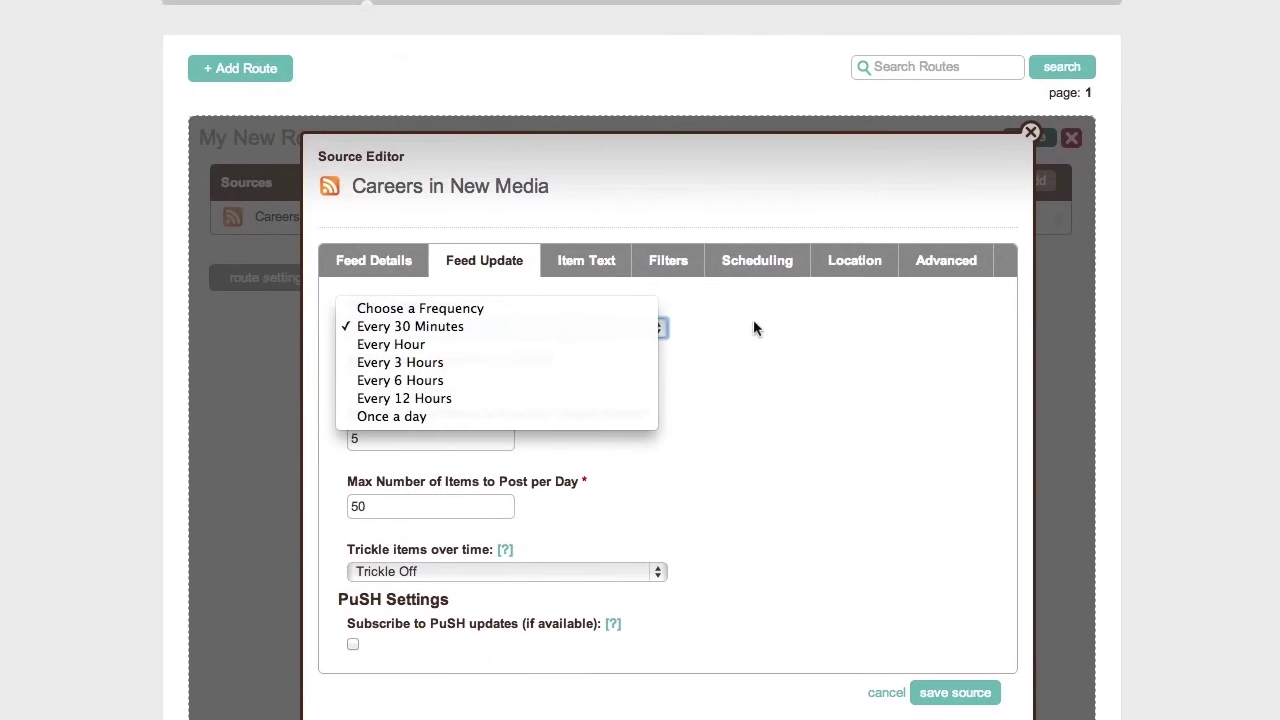
left_click(845, 360)
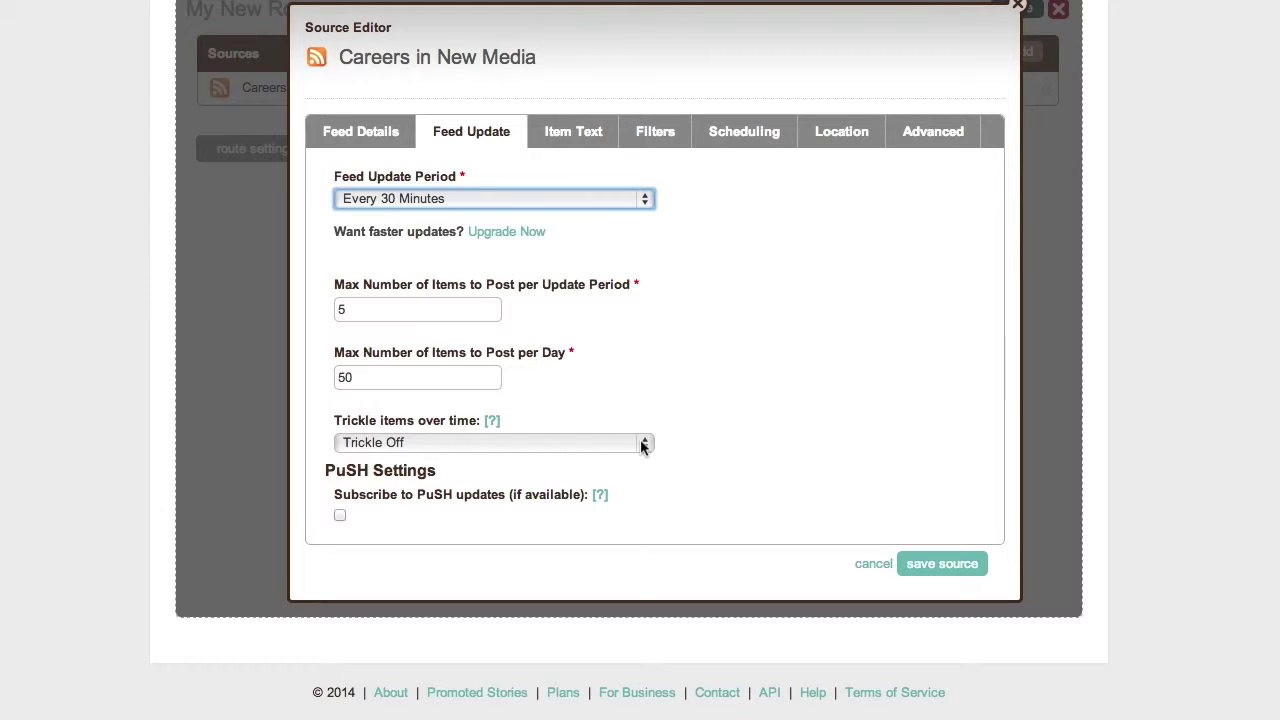
left_click(641, 444)
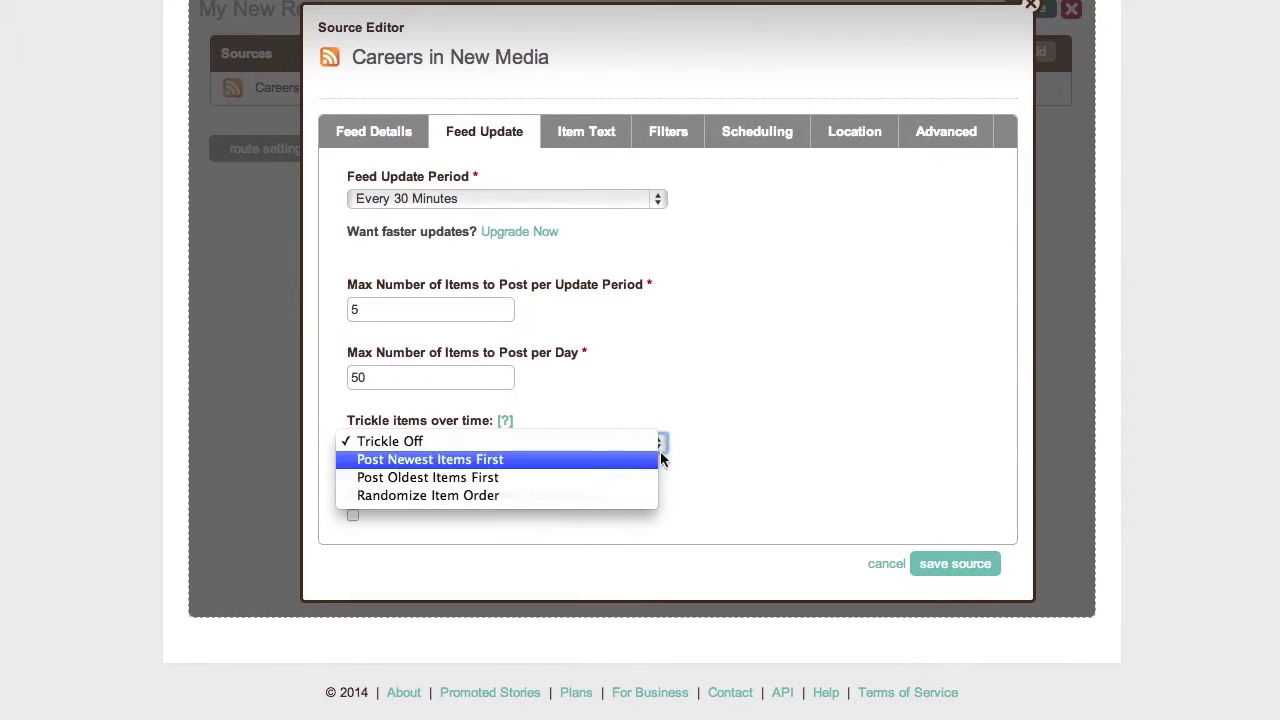
left_click(750, 452)
Set the source's items to start with "Noted:" and review its Filters, Scheduling, Location and Advanced settings.
left_click(603, 133)
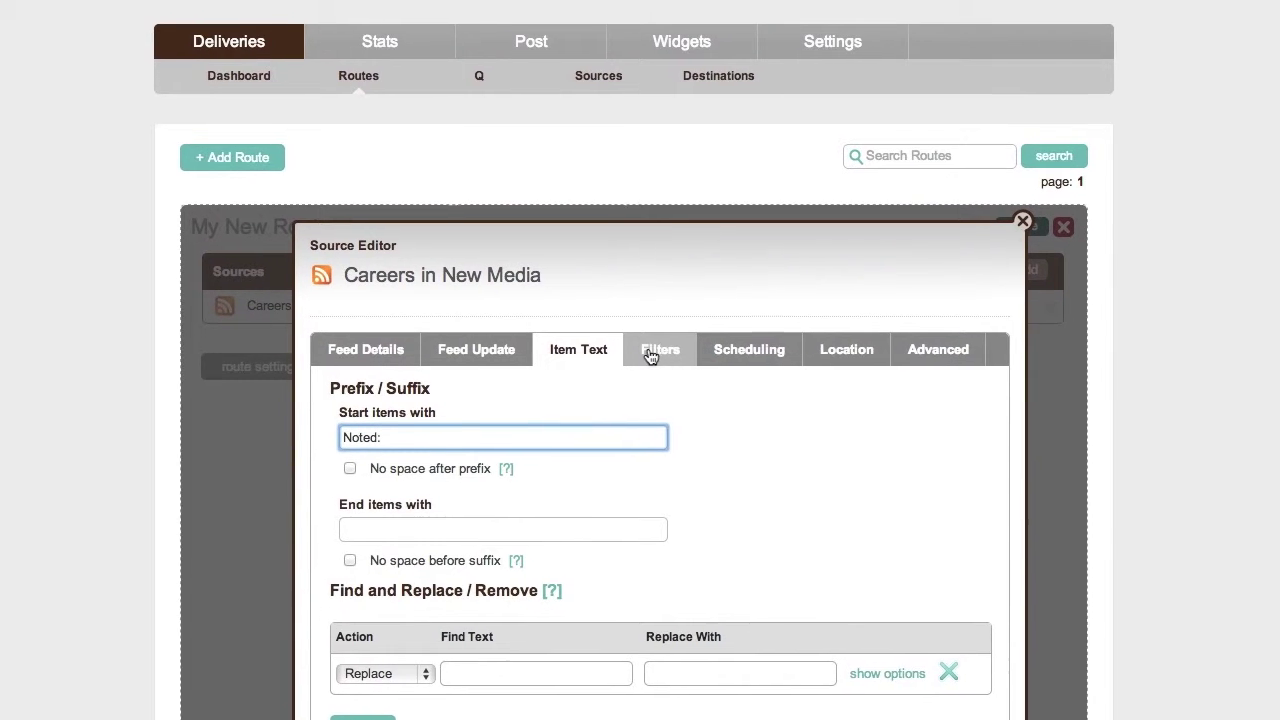
left_click(650, 354)
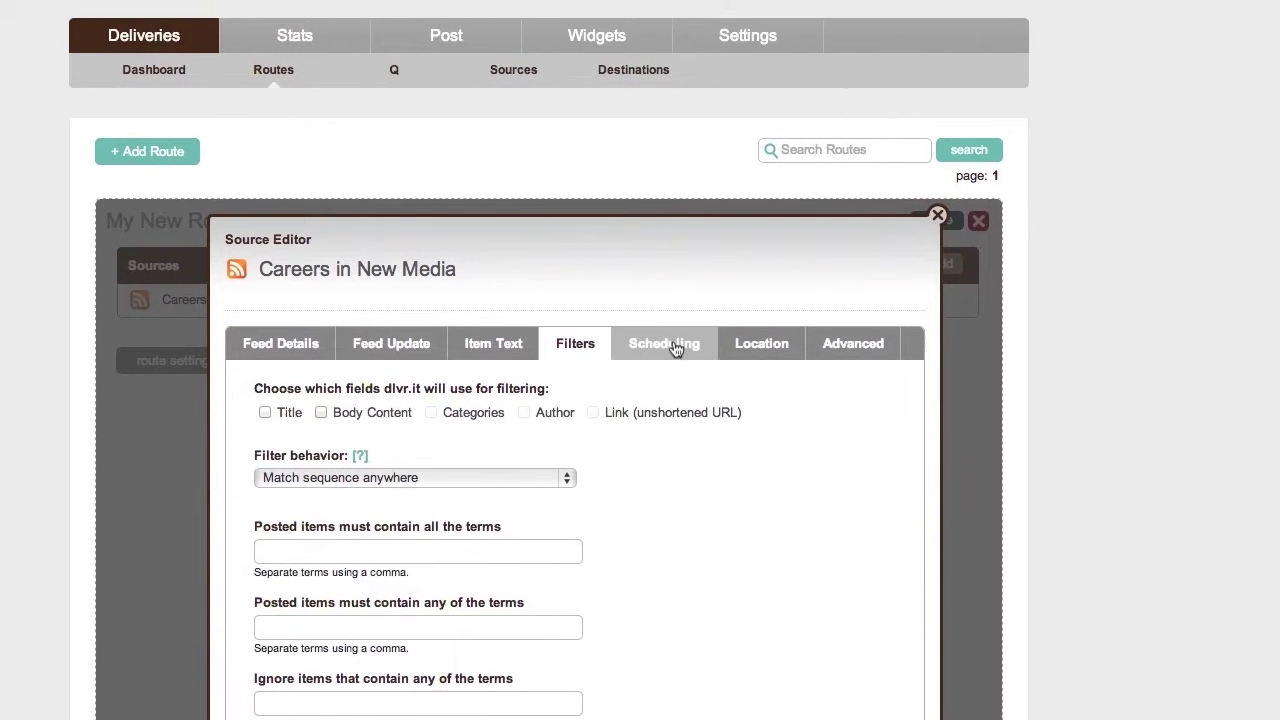
left_click(925, 273)
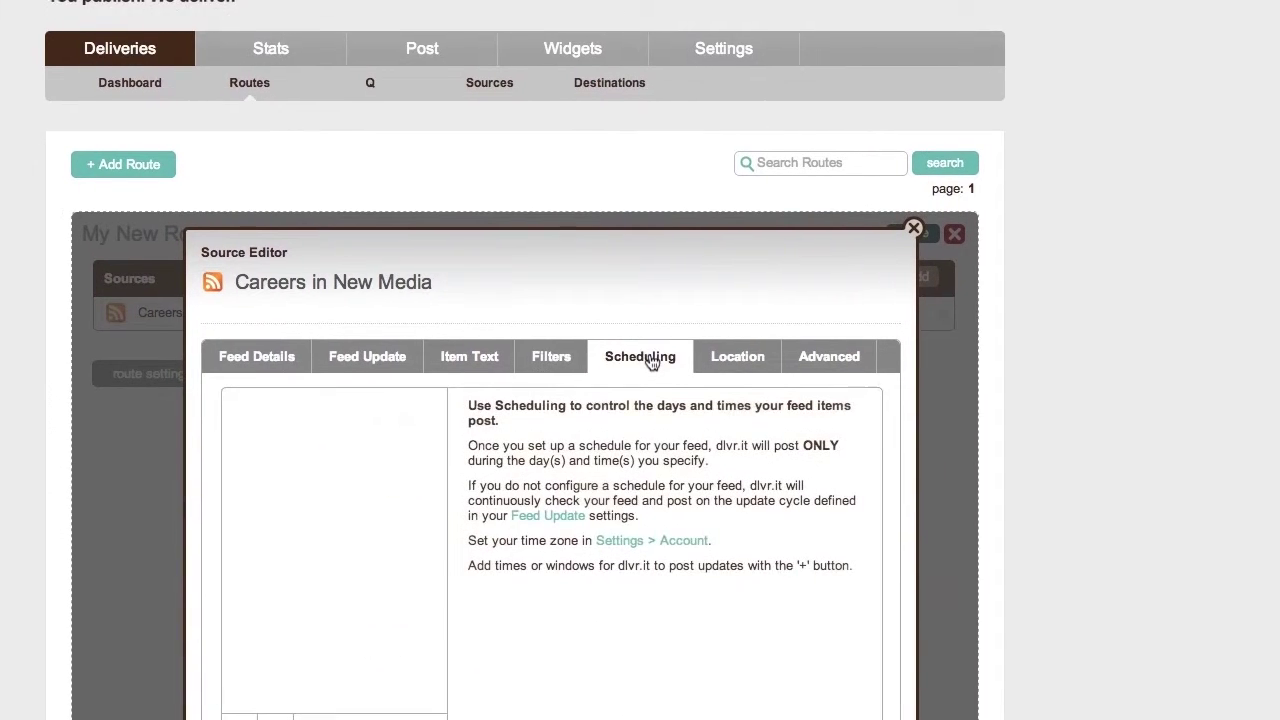
left_click(738, 366)
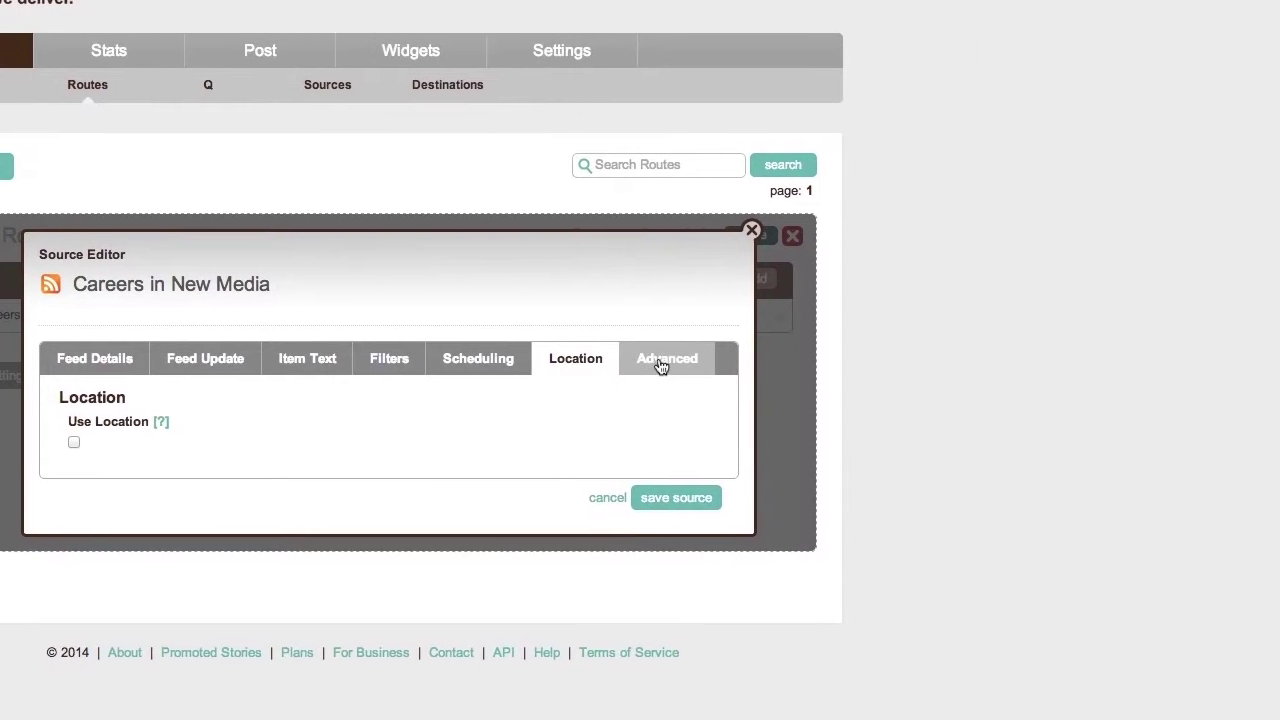
left_click(706, 362)
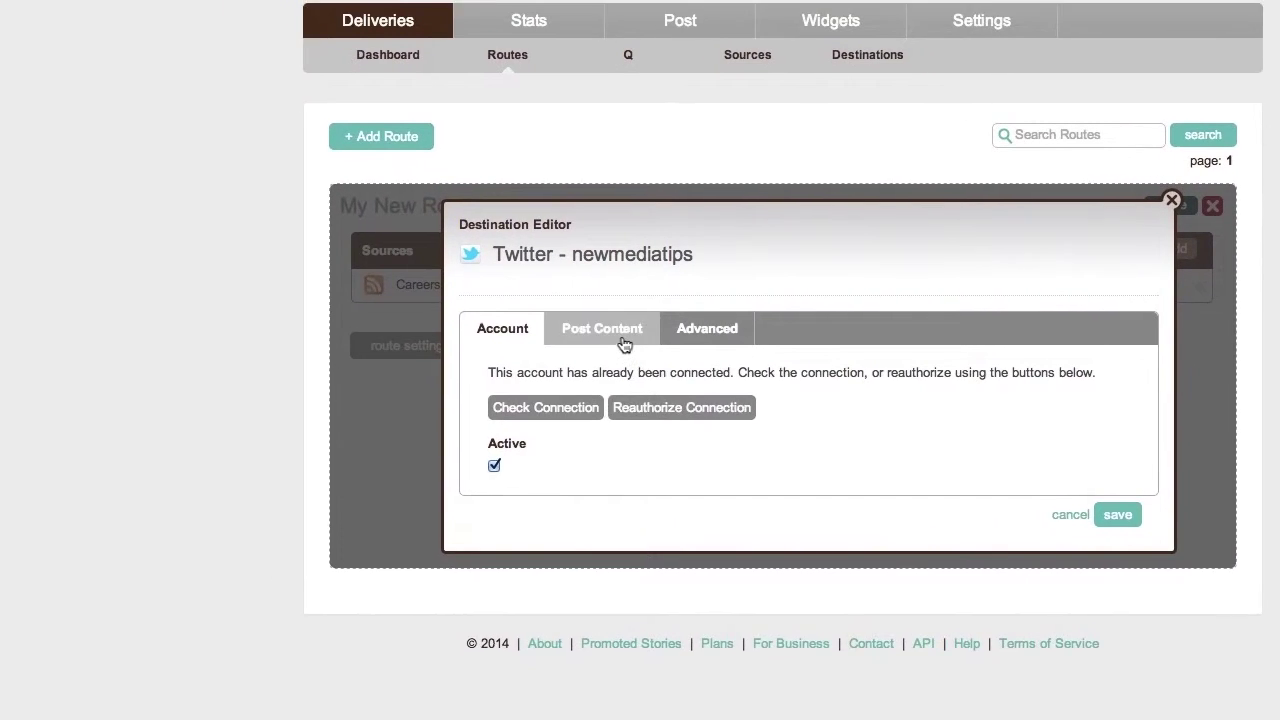
Review the Twitter destination's post content and advanced hashtag options, and close the editor without saving.
left_click(580, 283)
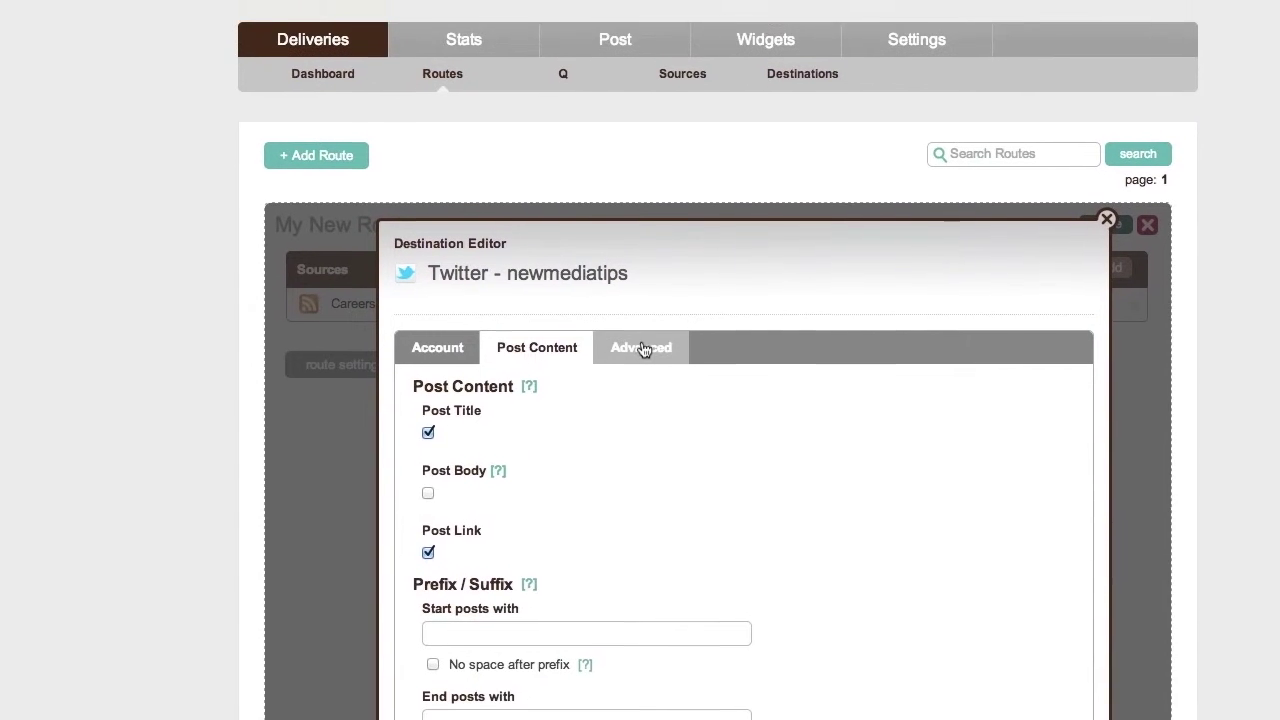
left_click(825, 131)
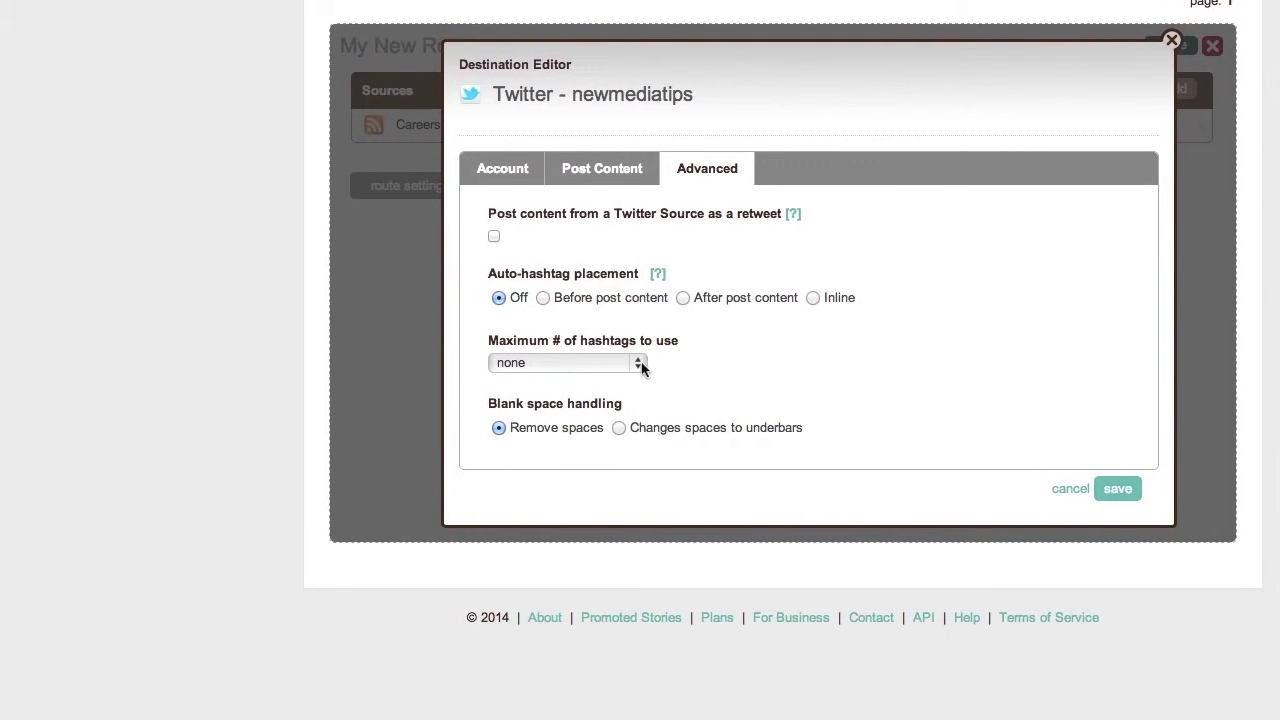
left_click(638, 365)
left_click(785, 330)
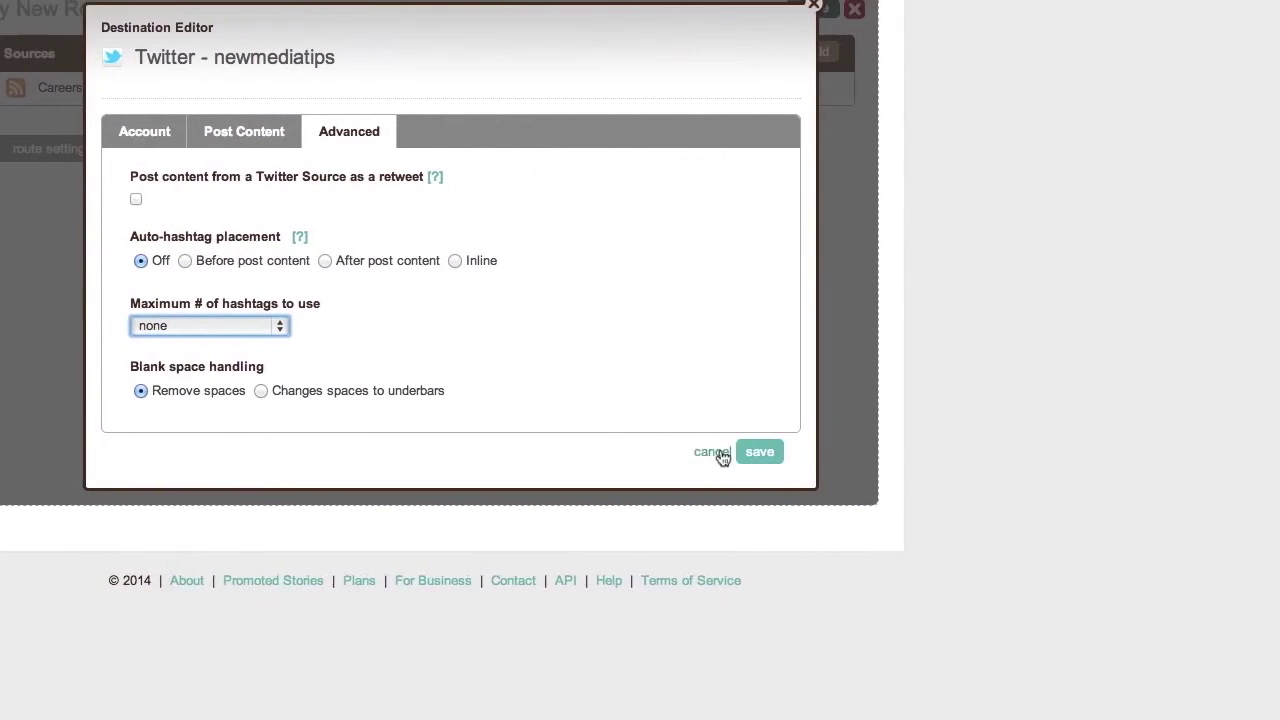
left_click(912, 451)
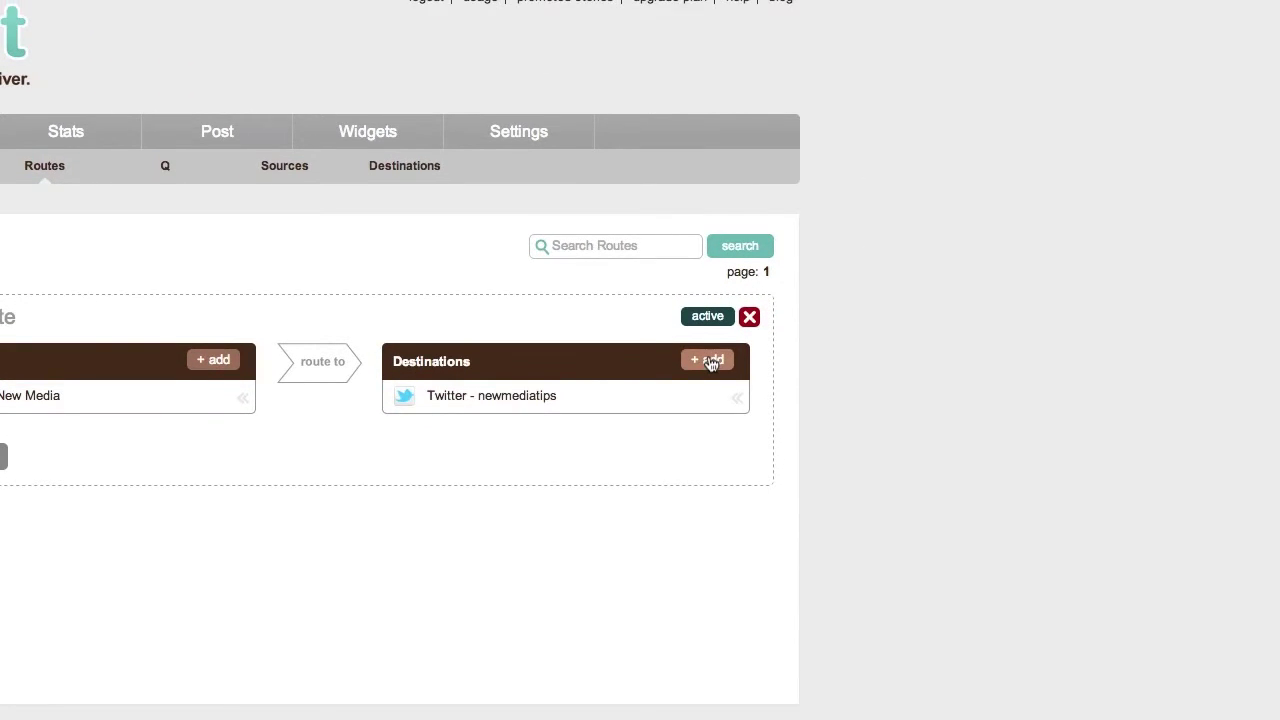
Examine the services available as additional destinations for the route and close the list without choosing one.
left_click(711, 366)
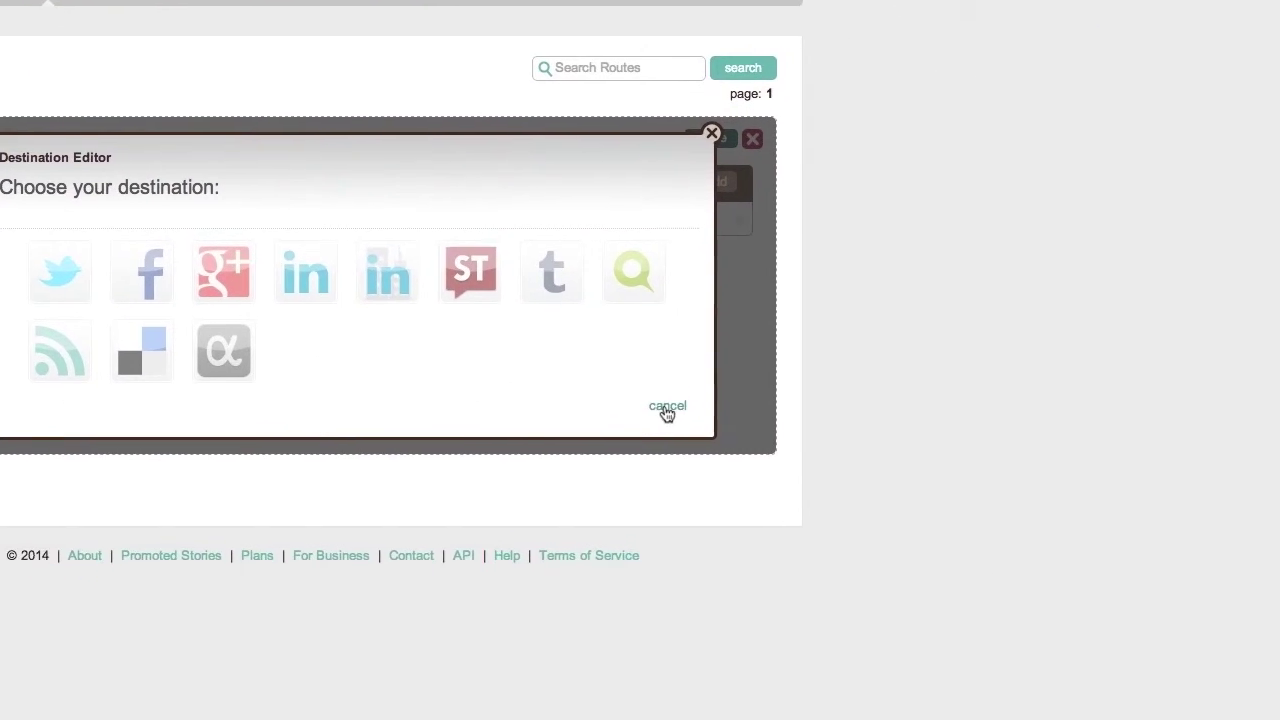
left_click(841, 466)
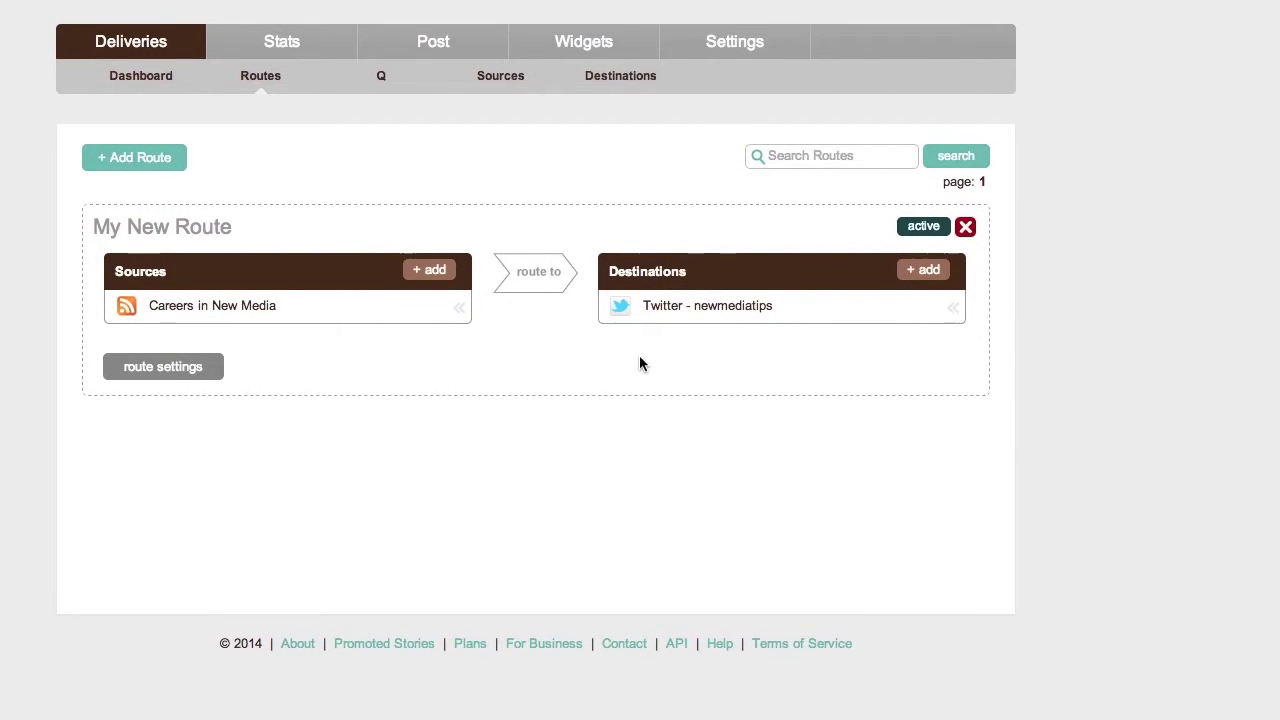
Start connecting another Twitter destination to the route and sign out of the current Twitter account on the authorization page.
mouse_move(380, 318)
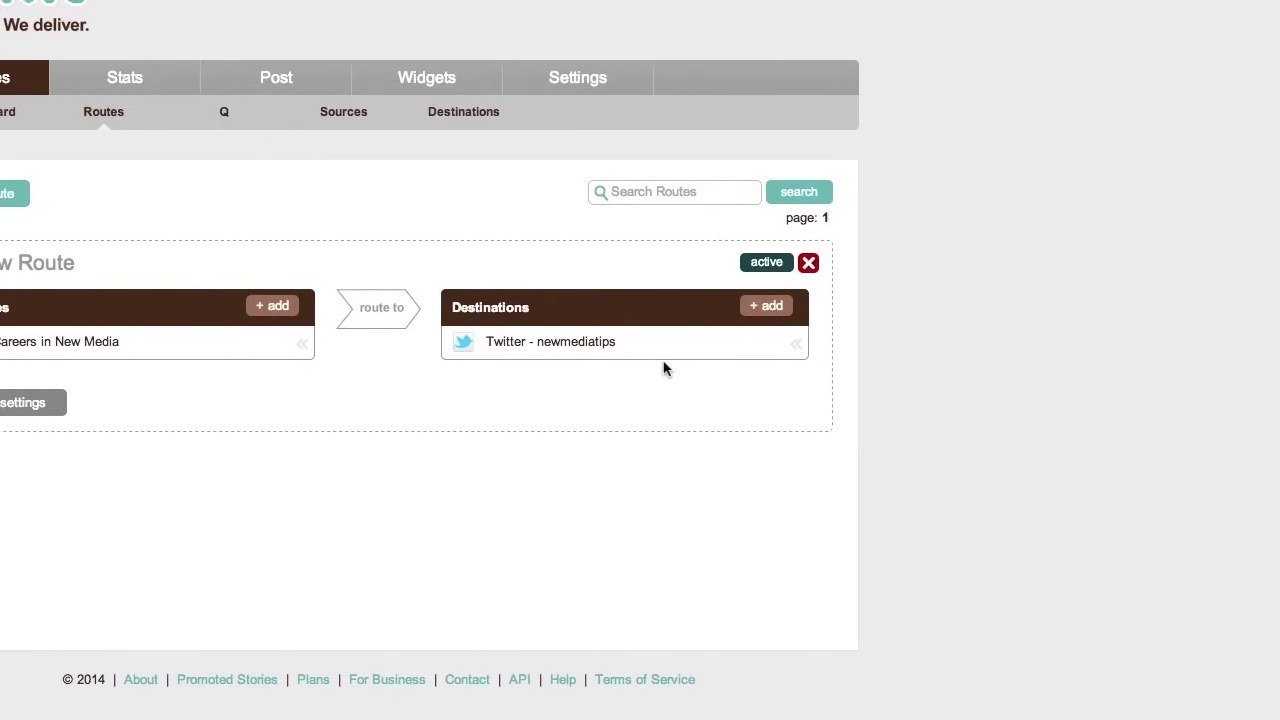
mouse_move(968, 356)
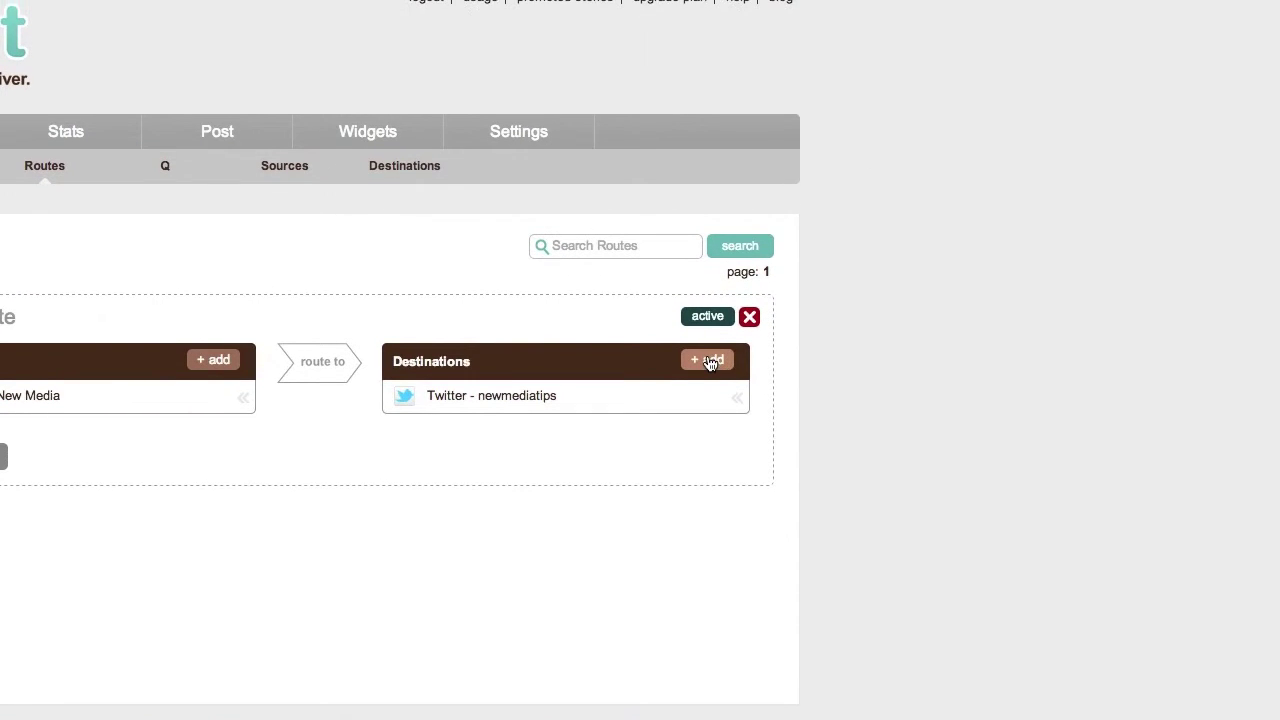
left_click(710, 362)
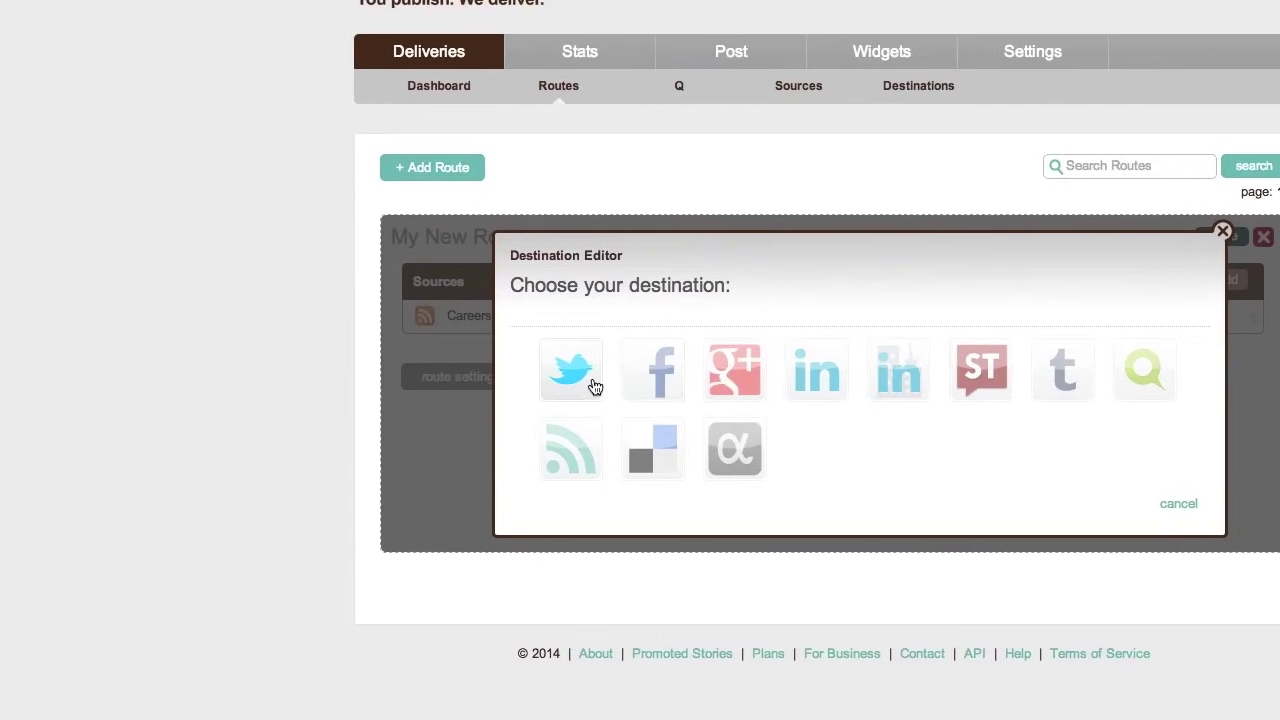
left_click(78, 462)
left_click(630, 371)
left_click(666, 360)
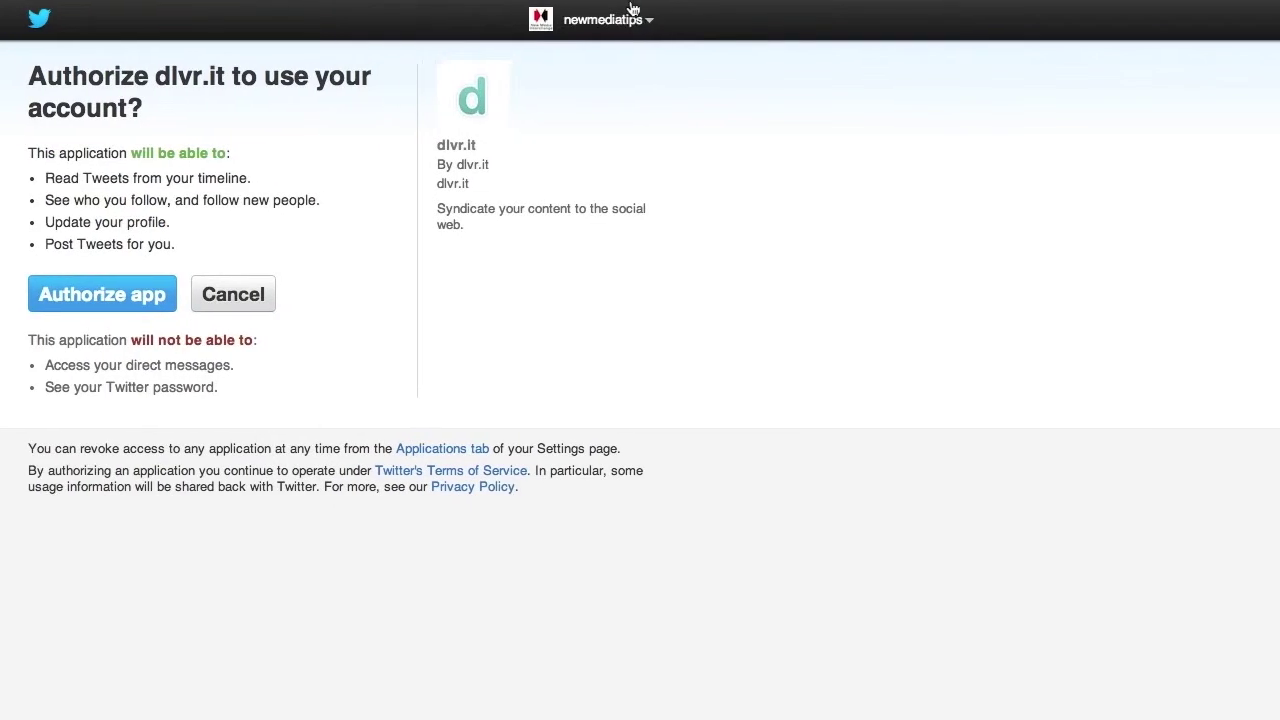
left_click(640, 20)
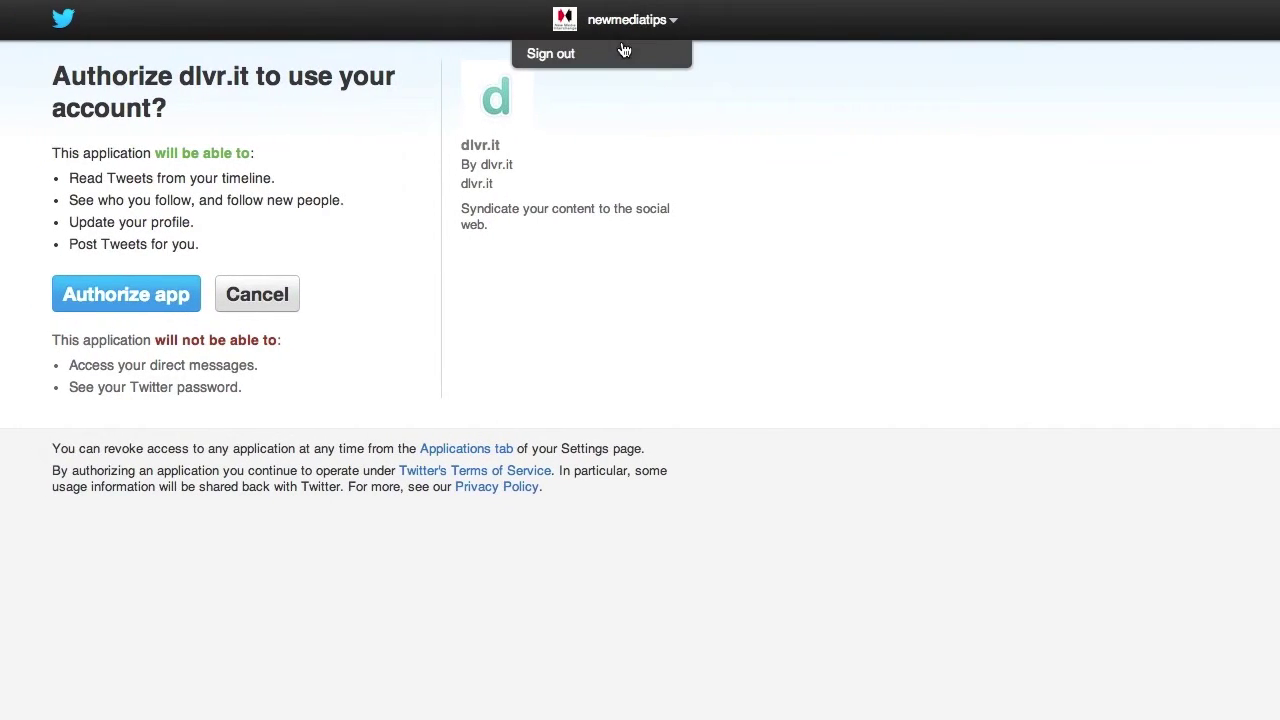
left_click(572, 54)
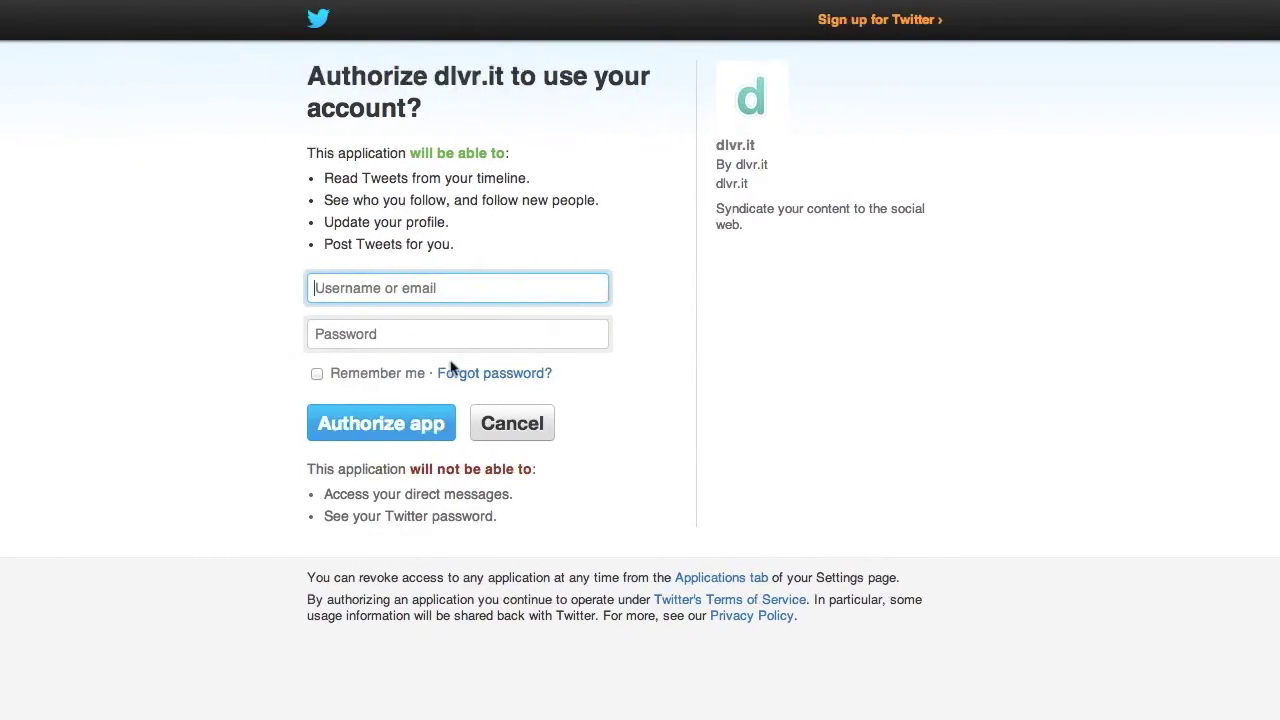
Fill in the second Twitter account's saved username and password and authorize dlvr.it to use it.
left_click(557, 286)
key("Down")
key("Down")
key("Return")
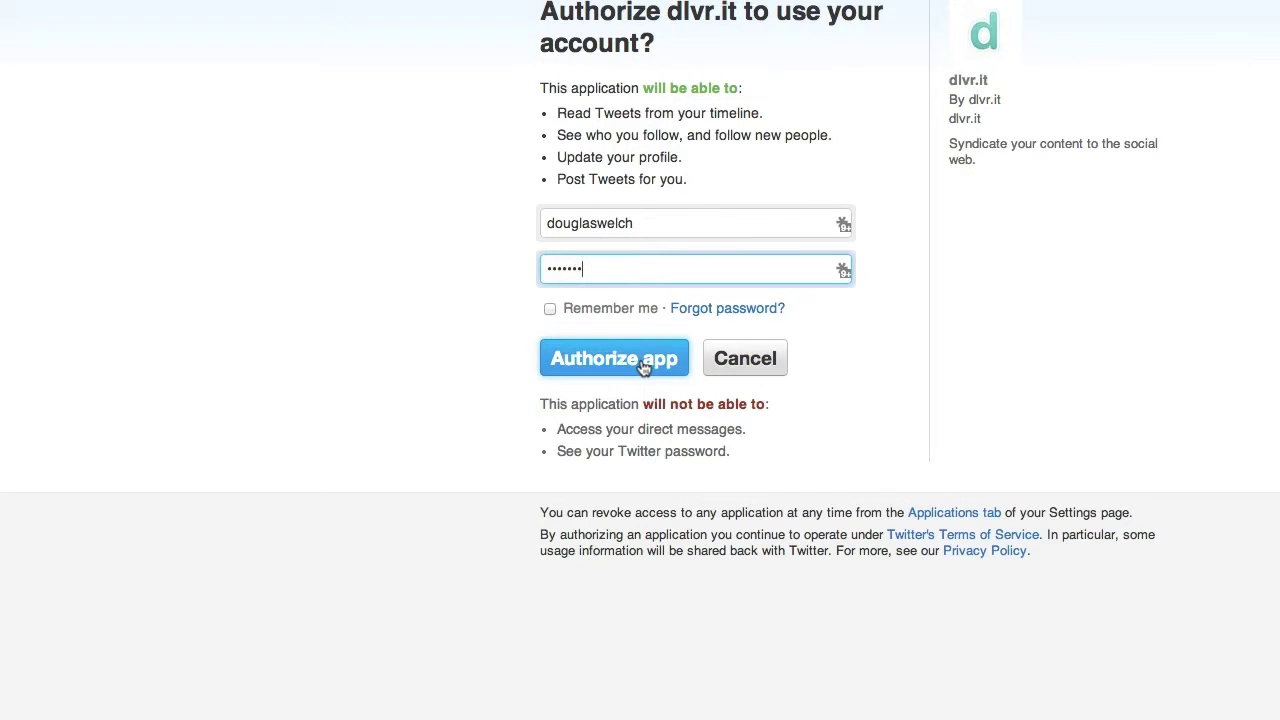
left_click(614, 358)
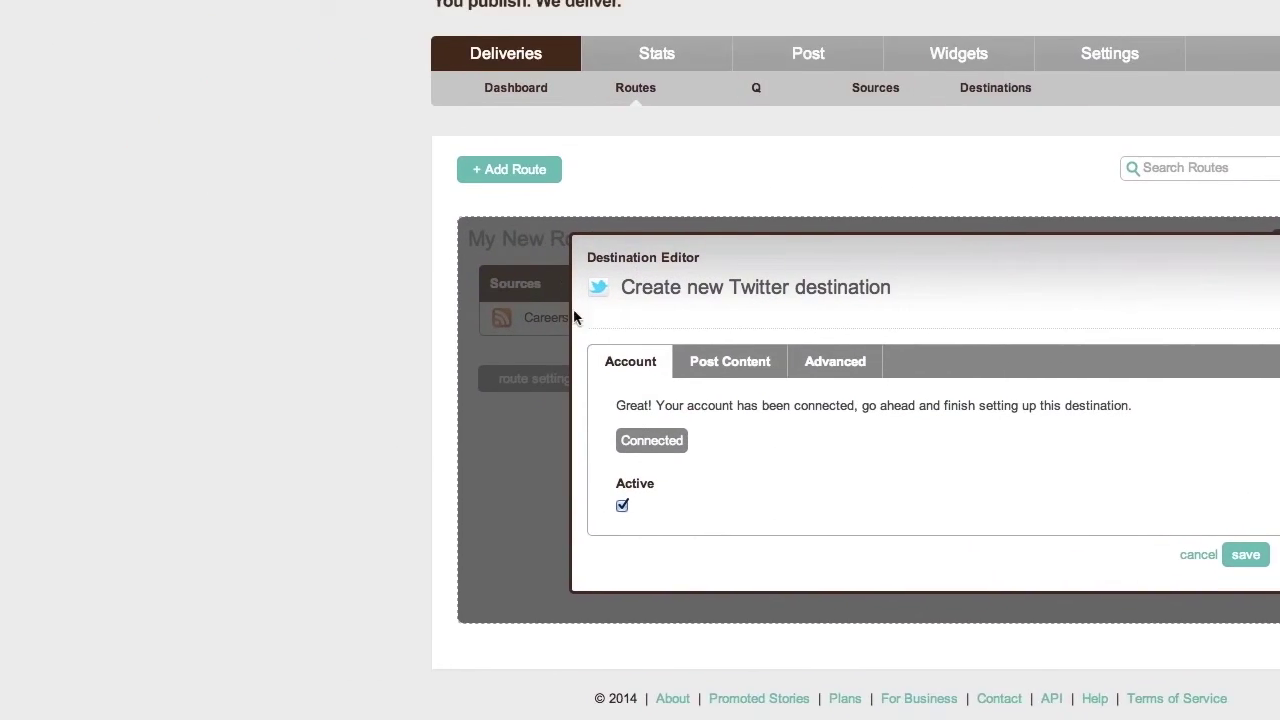
Check the new Twitter destination's post content settings and save the destination.
left_click(730, 361)
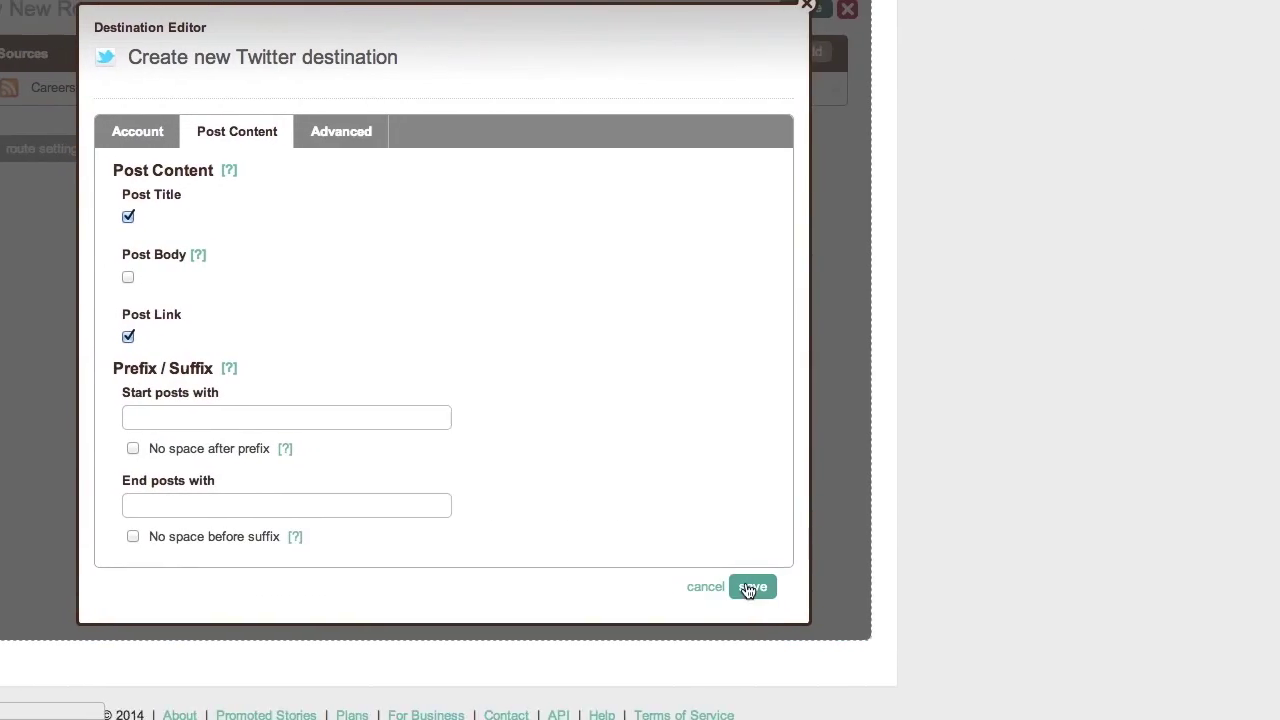
left_click(1034, 611)
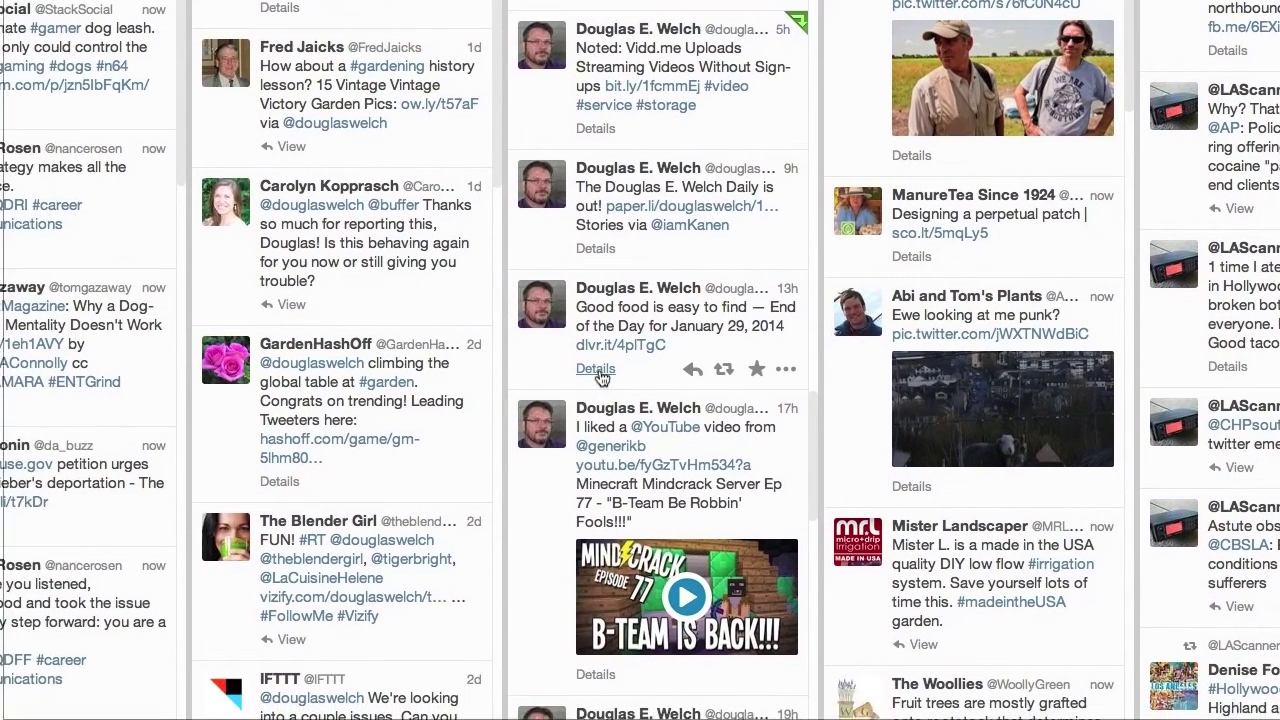
Switch to the Twitter column view and open the details of the "Good food is easy to find" tweet.
left_click(598, 370)
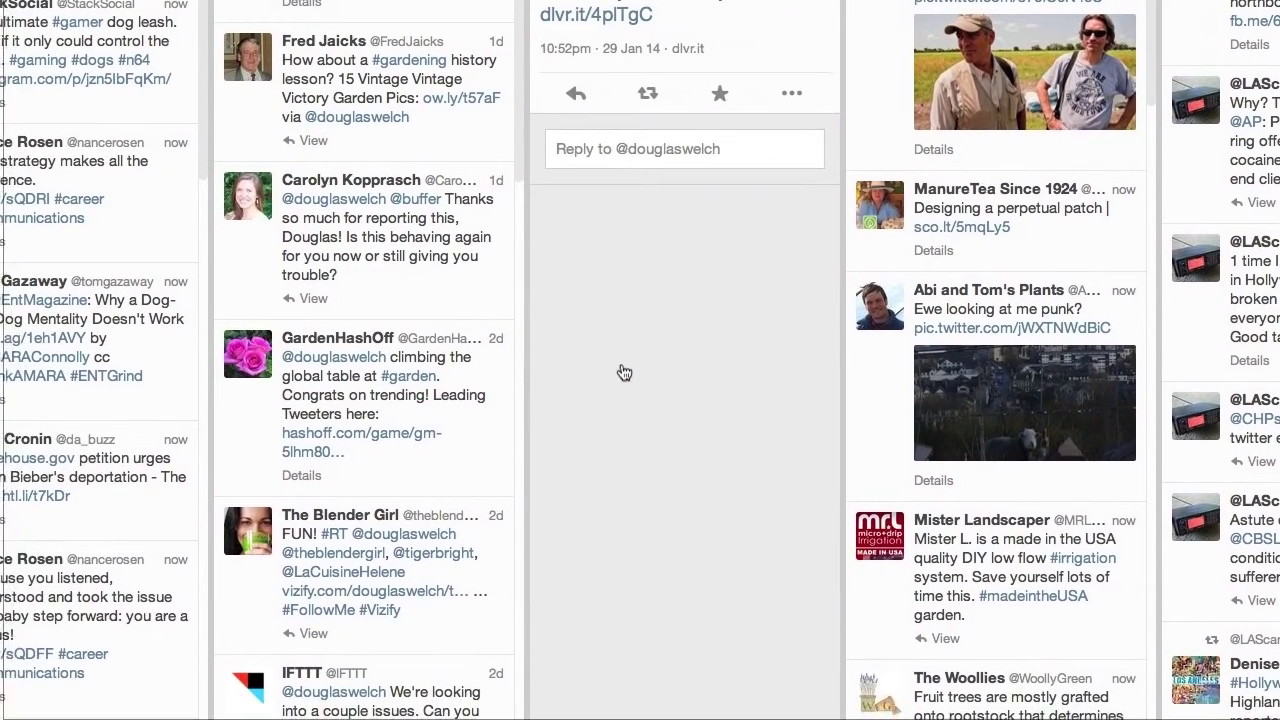